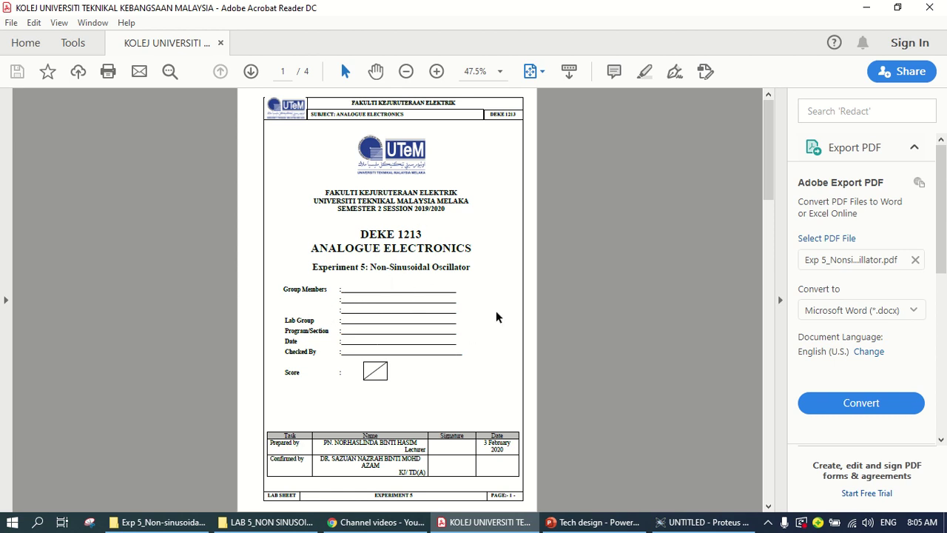
Read through the Experiment 5 lab sheet pages, including the equipment list and safety guide
scroll(496, 316, down, 1)
scroll(498, 296, up, 1)
scroll(433, 376, down, 1)
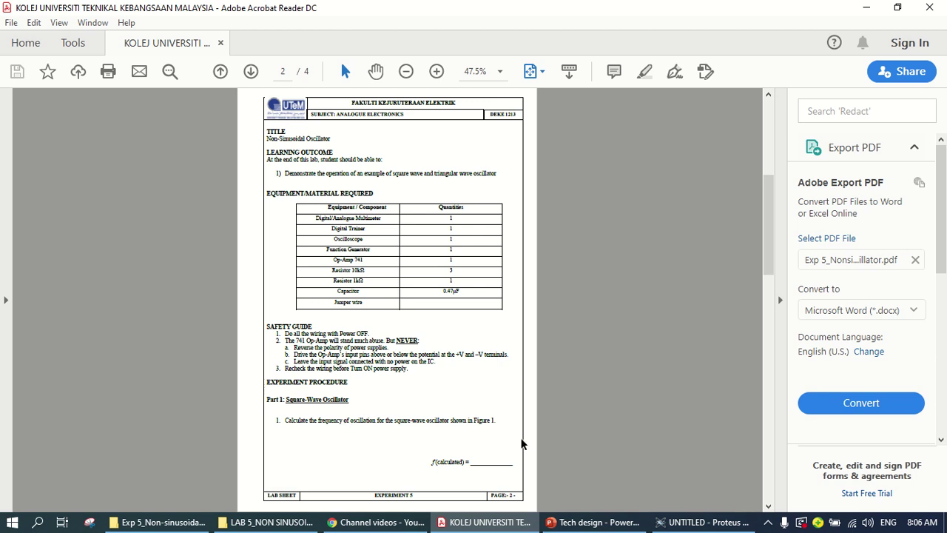
scroll(516, 450, down, 2)
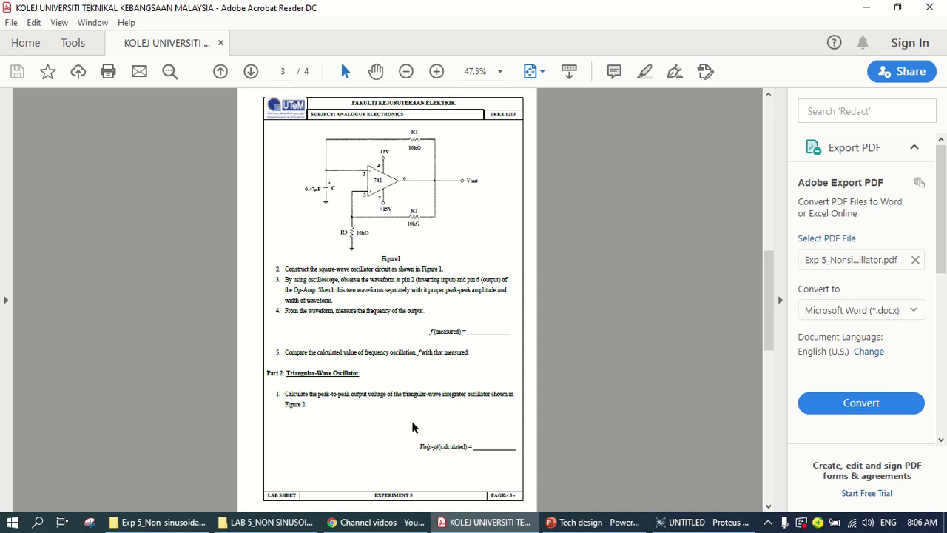
scroll(414, 429, up, 2)
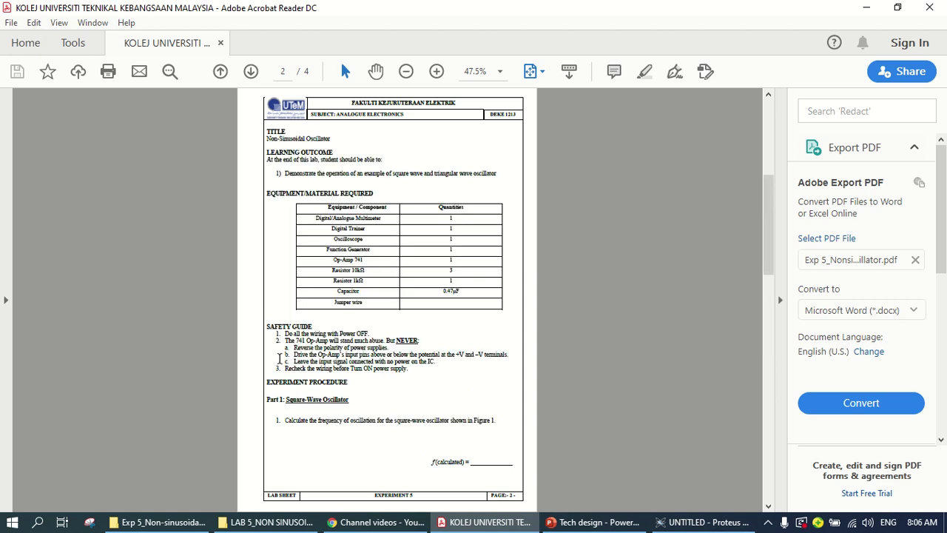
scroll(459, 444, down, 2)
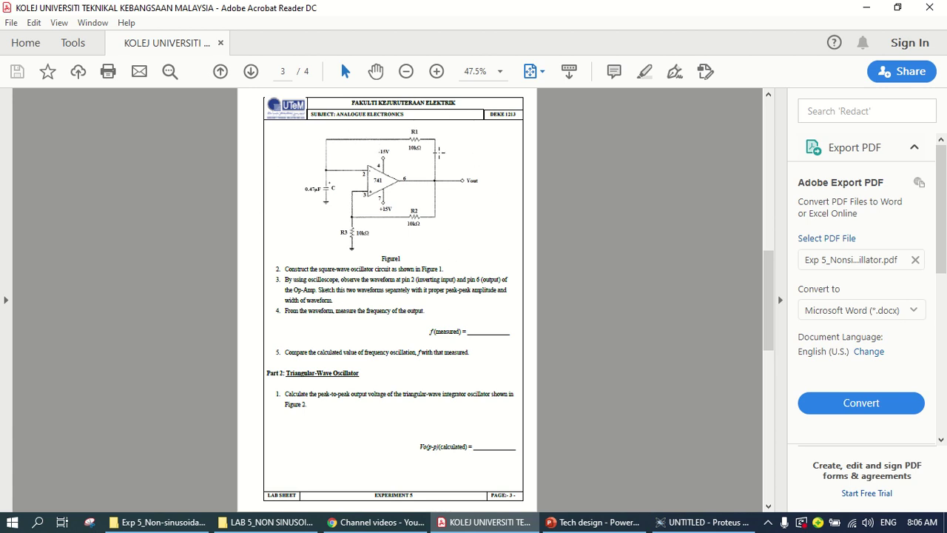
scroll(325, 254, up, 2)
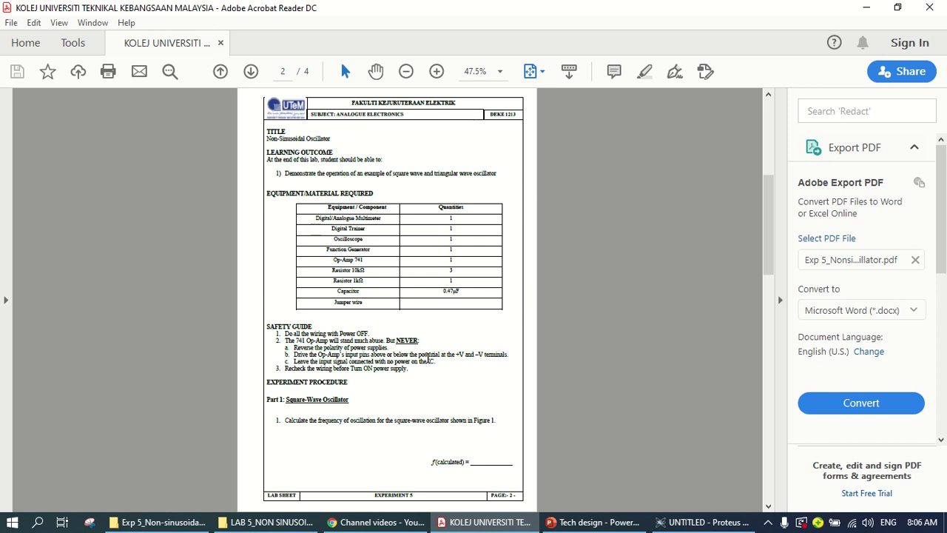
Bring Proteus forward and start an empty Schematic Capture sheet in the UNTITLED project
click(703, 522)
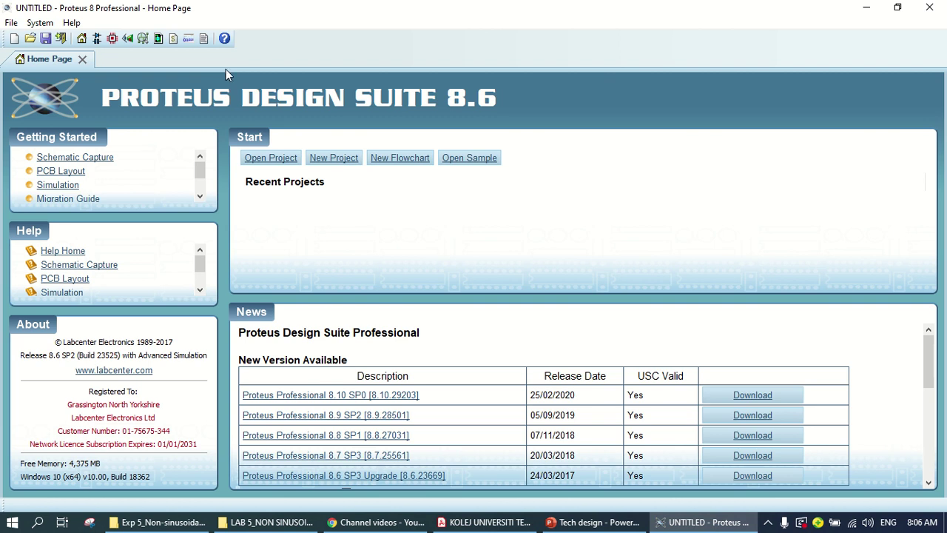
click(96, 40)
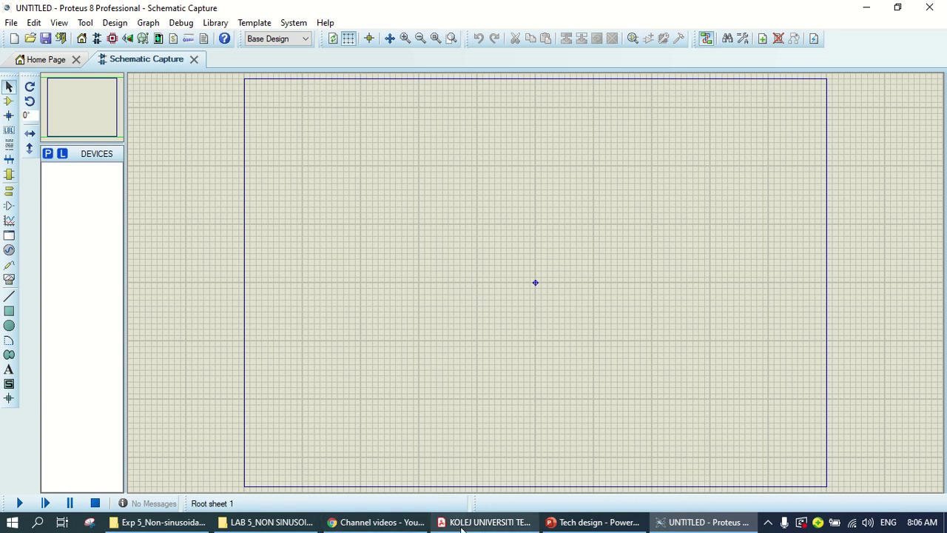
Return to the lab sheet and zoom the Figure 1 square-wave oscillator circuit to 119%
click(485, 522)
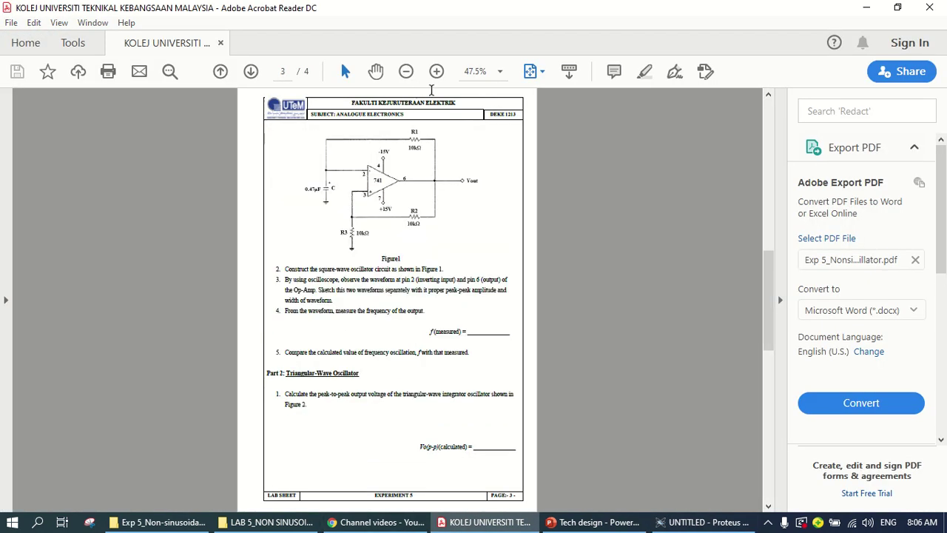
click(436, 71)
click(437, 71)
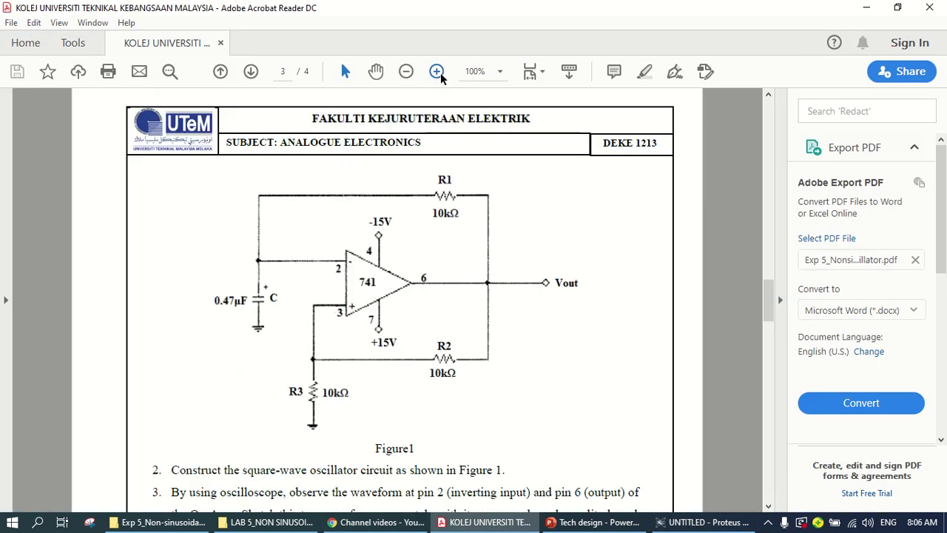
click(437, 71)
scroll(507, 311, down, 1)
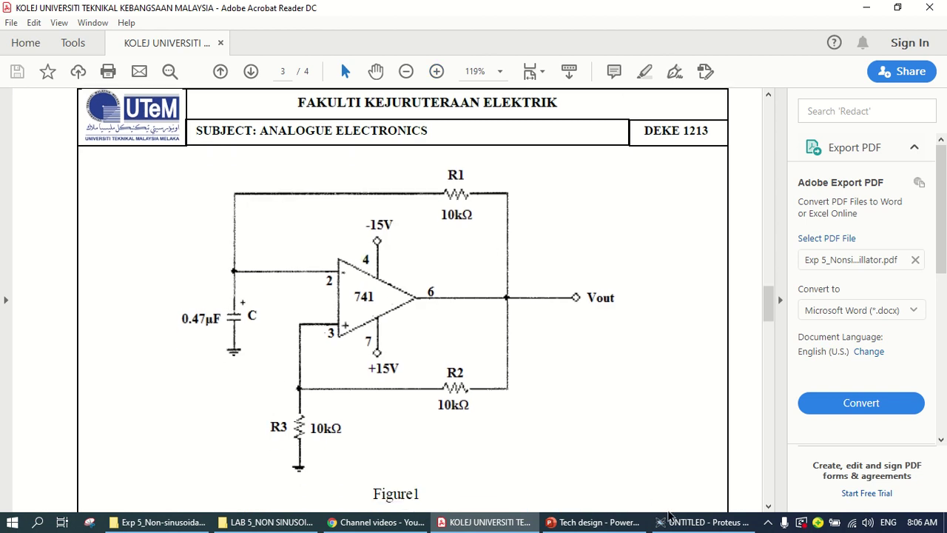
Place a 741 op-amp as U1 and Y-mirror it so the inverting input is on top
click(716, 518)
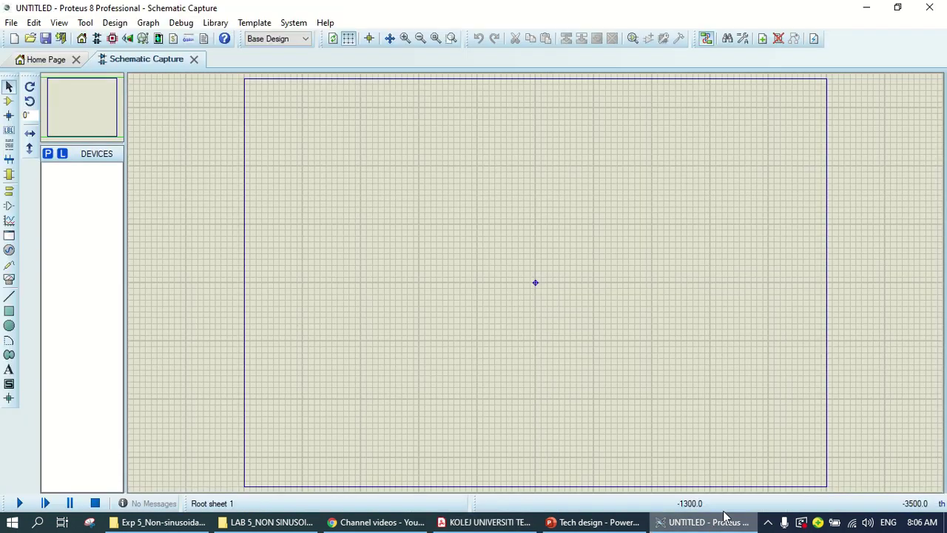
click(49, 153)
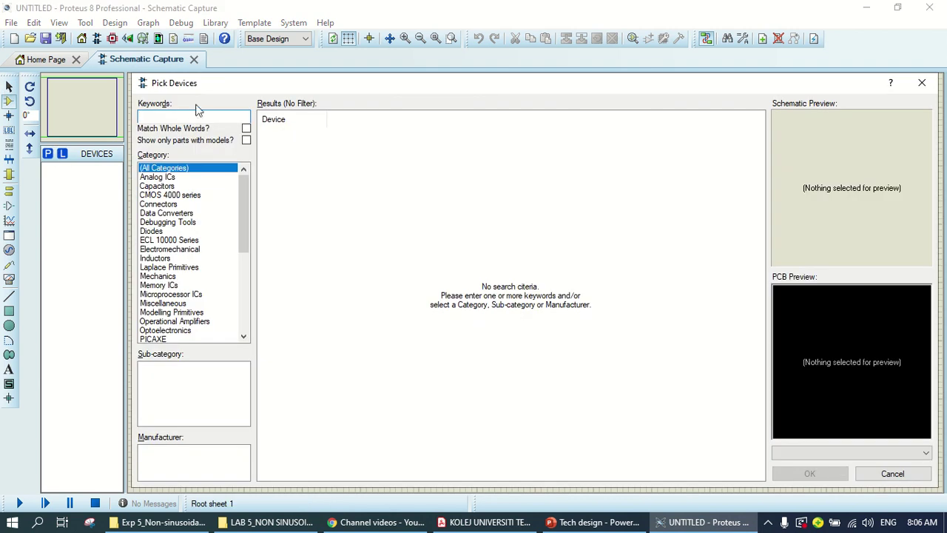
text(741)
click(454, 205)
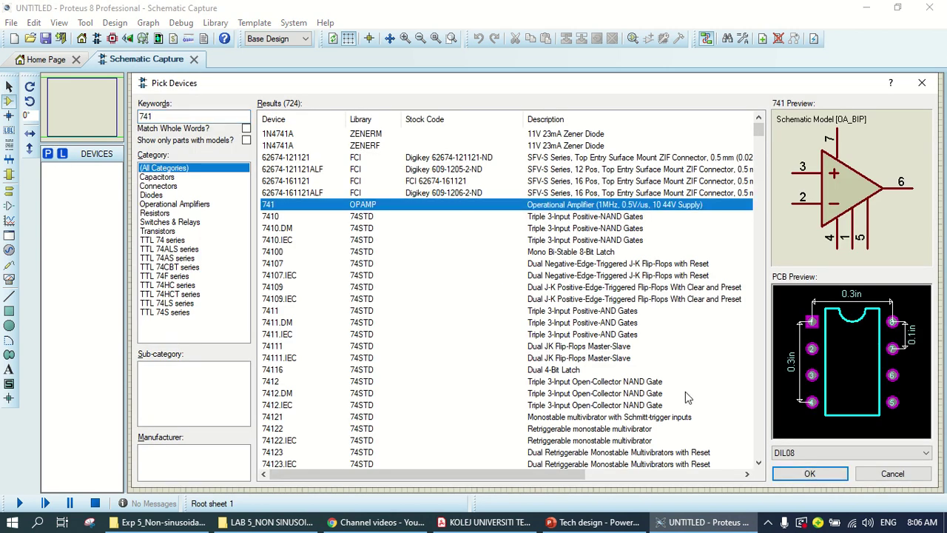
click(810, 474)
click(520, 251)
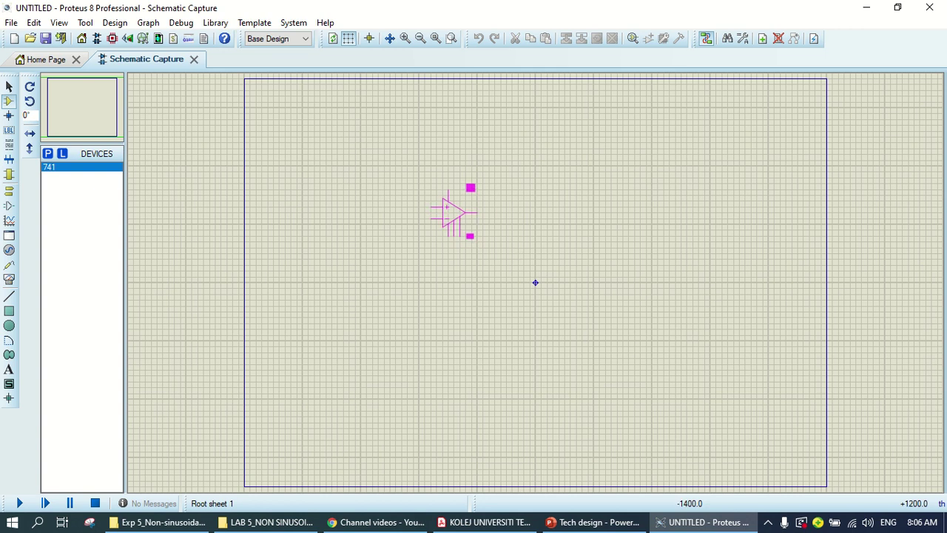
click(489, 207)
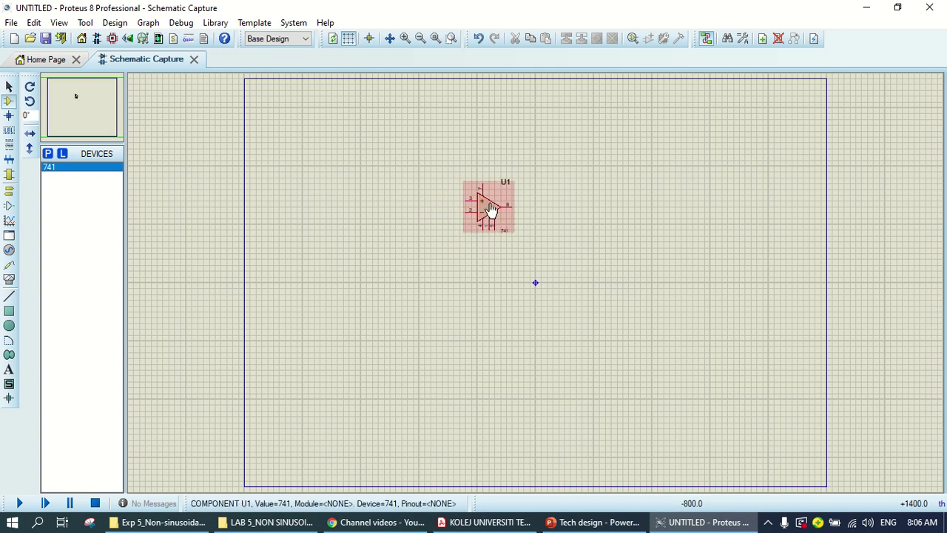
right_click(491, 200)
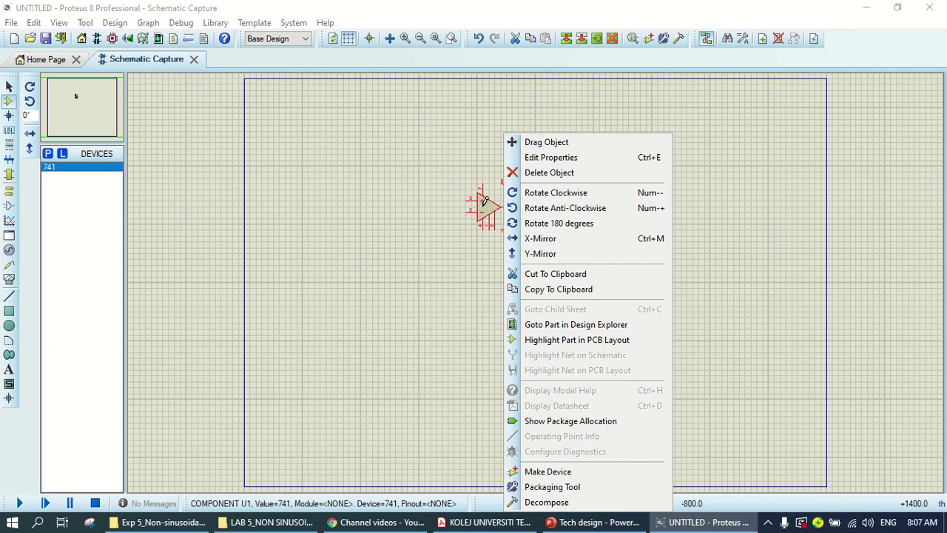
click(566, 254)
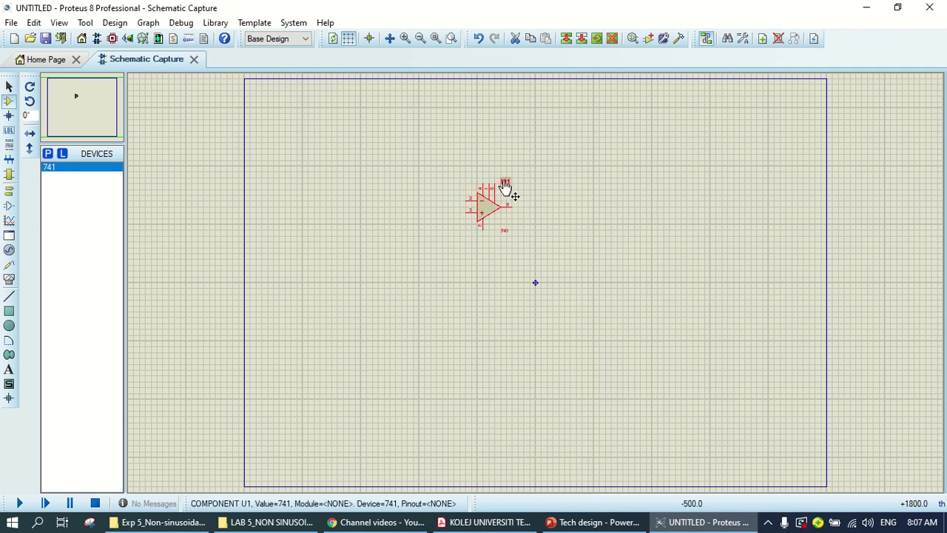
Add a 0.47µF capacitor C1 left of the op-amp and rotate it vertical
click(47, 154)
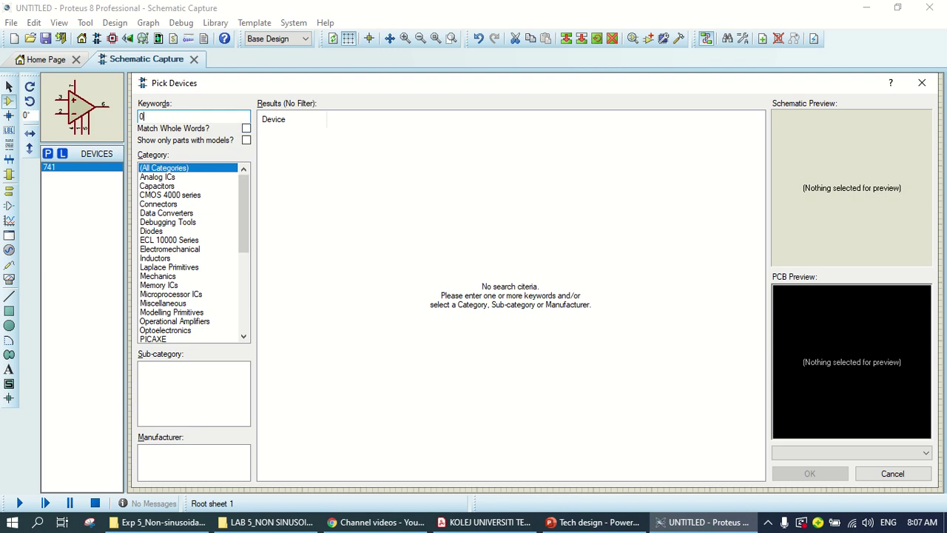
text(u)
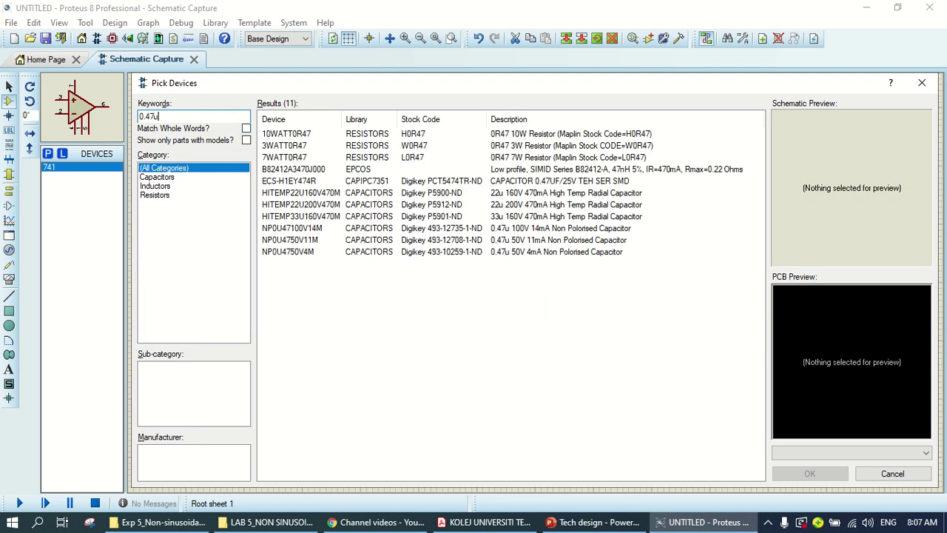
text(F)
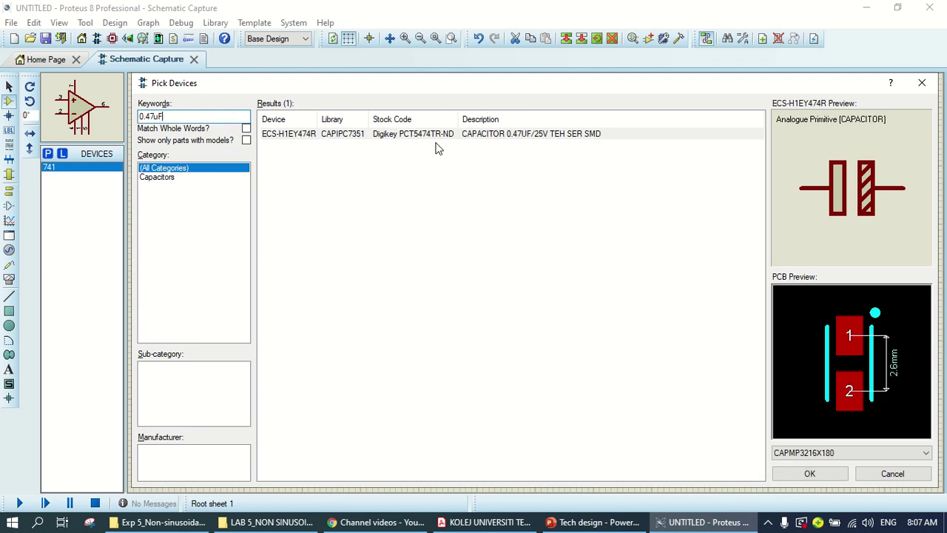
click(468, 137)
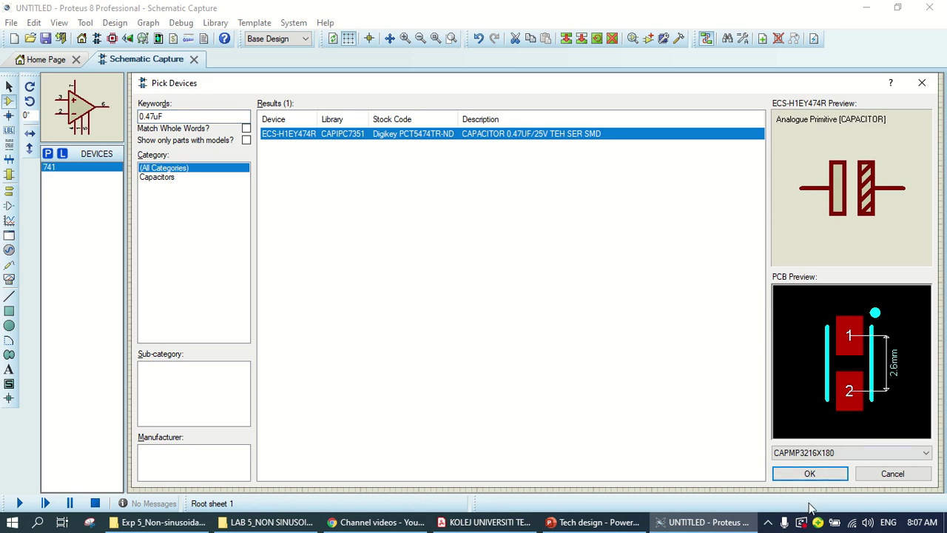
click(810, 473)
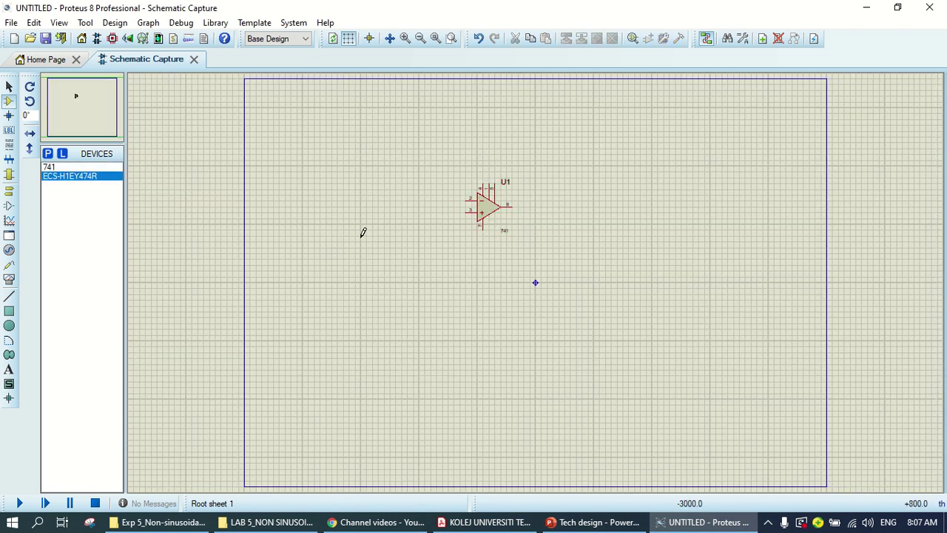
click(362, 235)
click(363, 240)
right_click(365, 236)
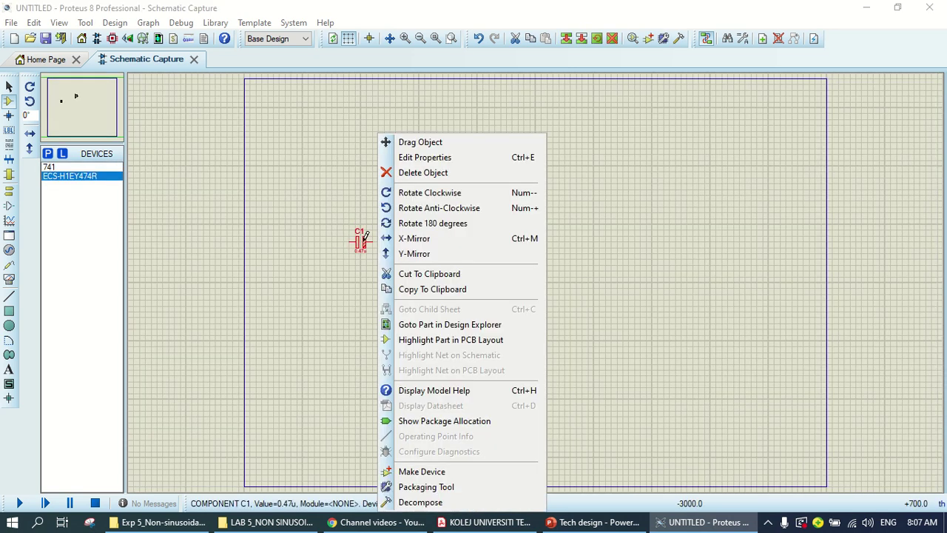
click(422, 193)
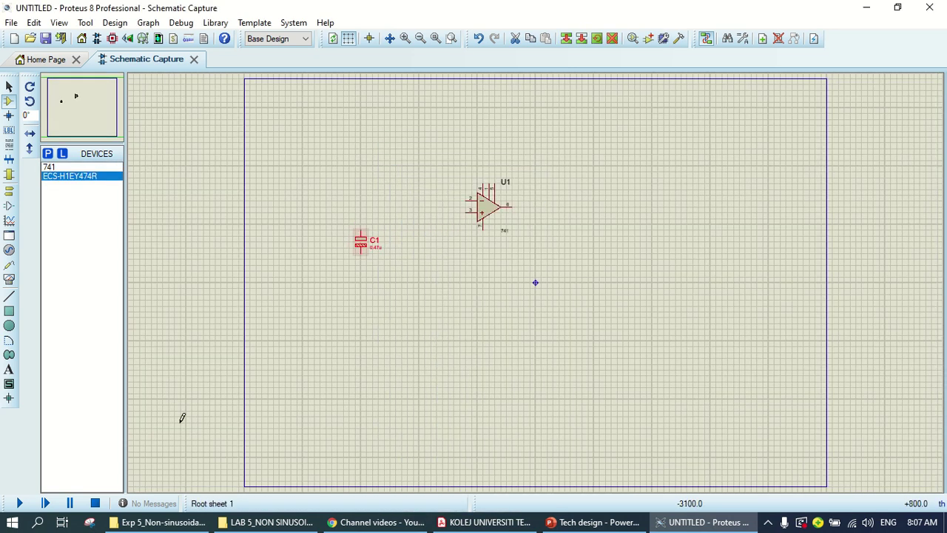
Add the generic RES resistor from the Resistors category to the device list
click(48, 153)
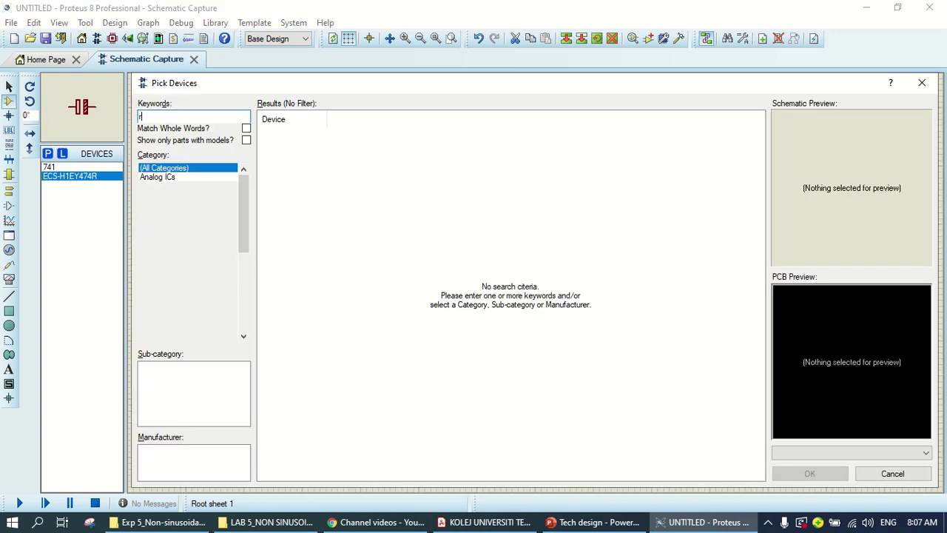
text(esistor)
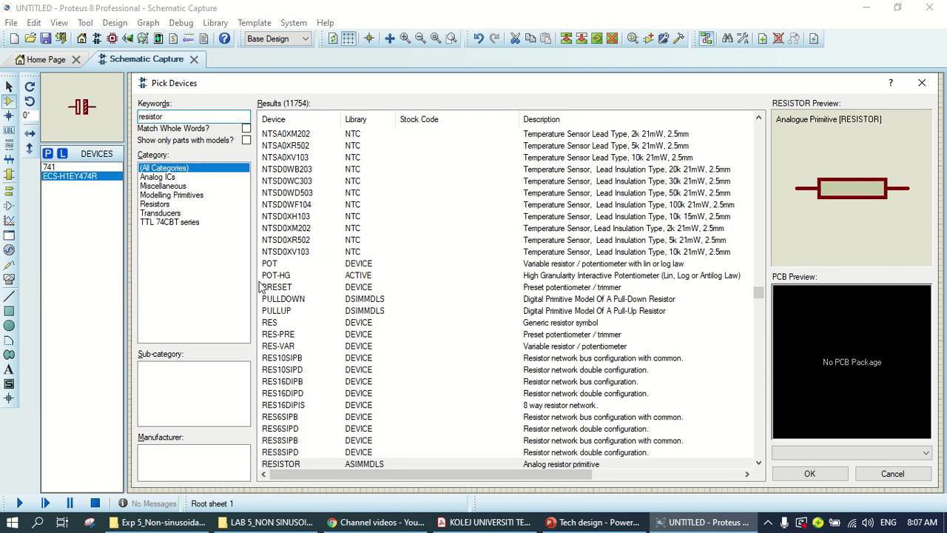
click(158, 206)
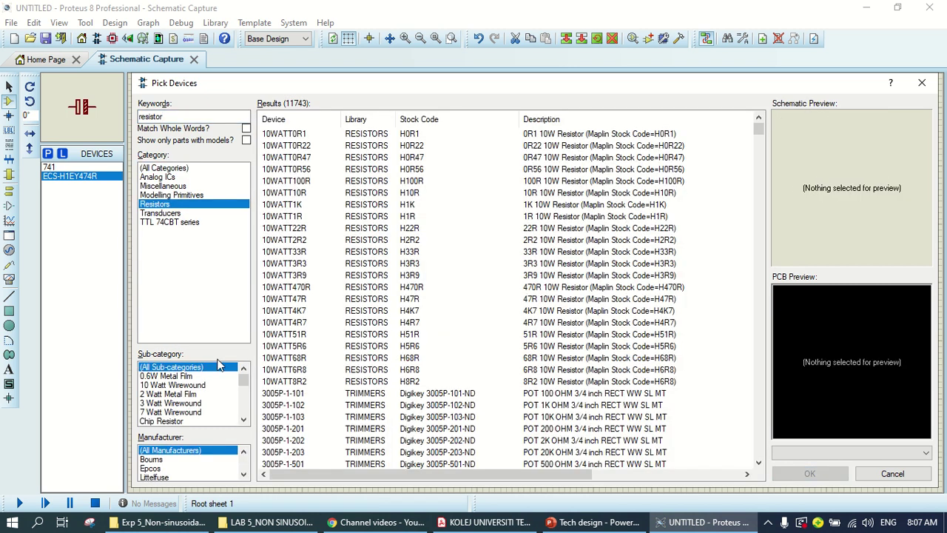
scroll(238, 390, down, 6)
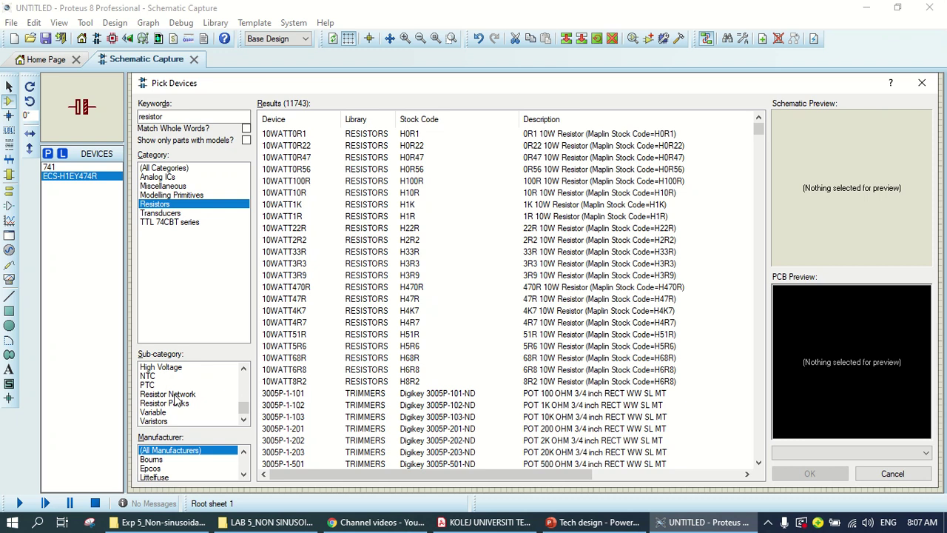
scroll(165, 378, up, 1)
click(166, 385)
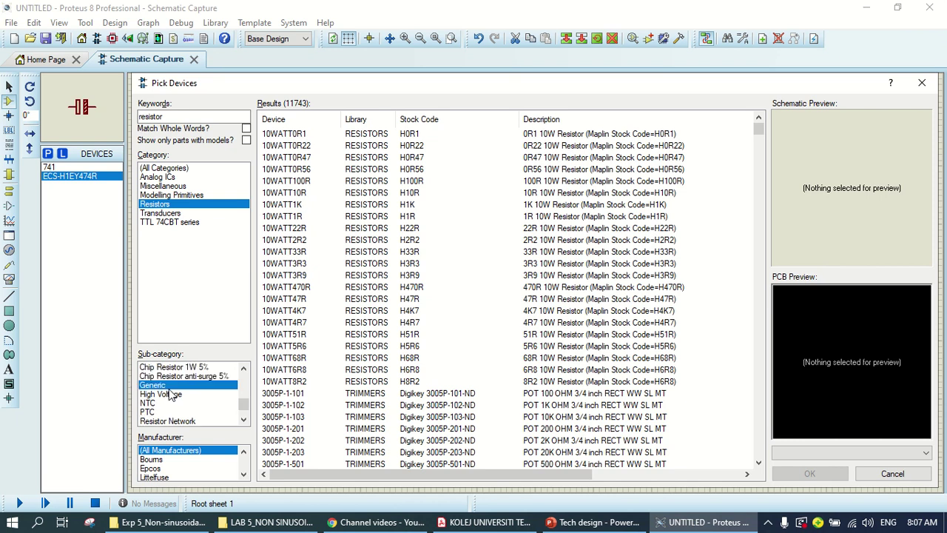
click(337, 136)
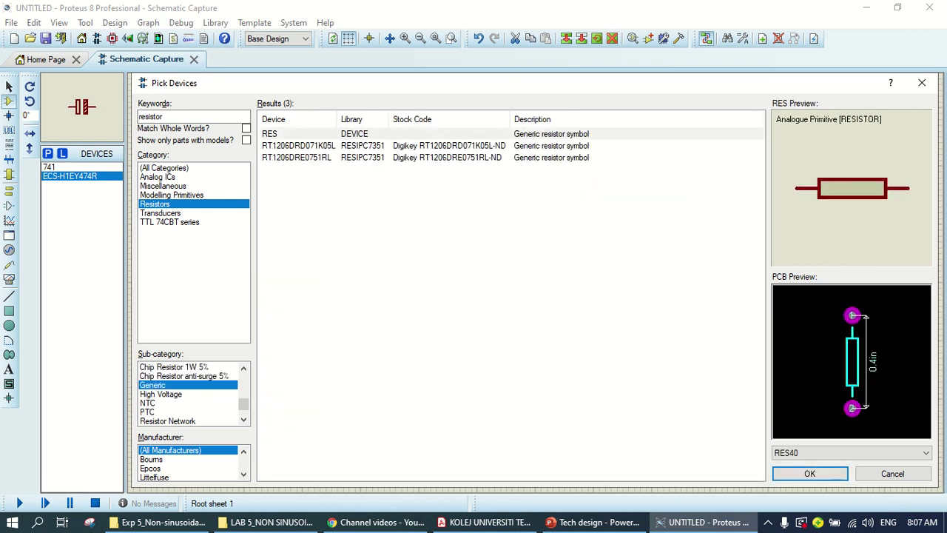
click(809, 474)
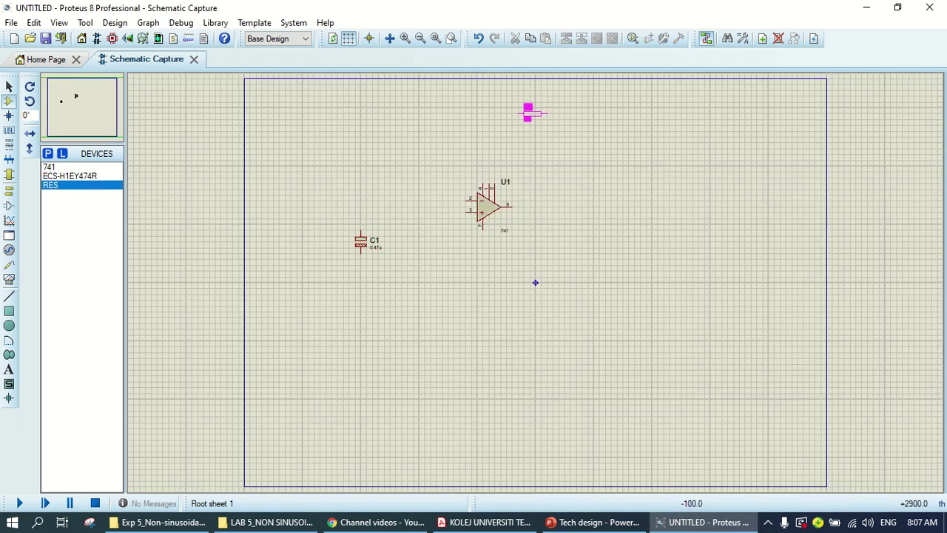
Place 10k resistors R1 above and R2, R3 below the op-amp, rotating R3 vertical
click(533, 114)
click(534, 299)
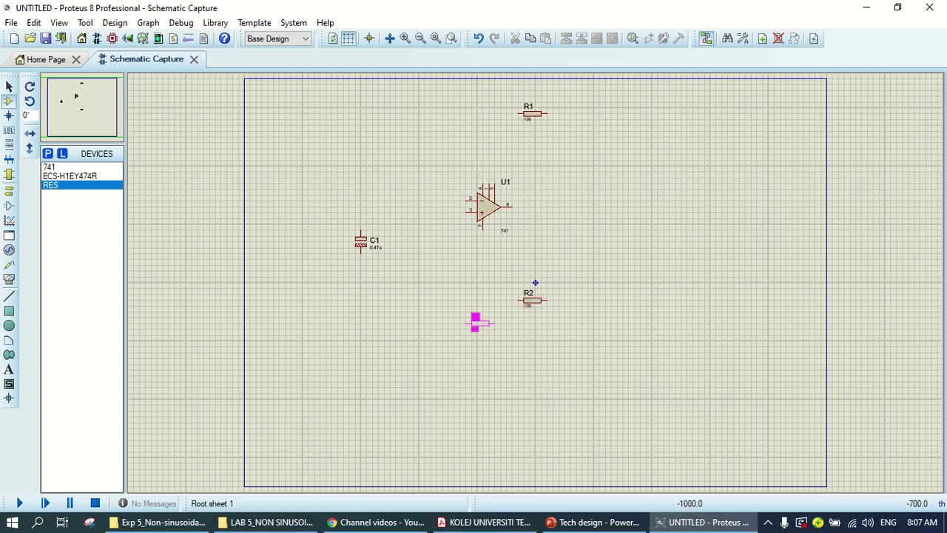
click(466, 328)
right_click(467, 326)
click(538, 192)
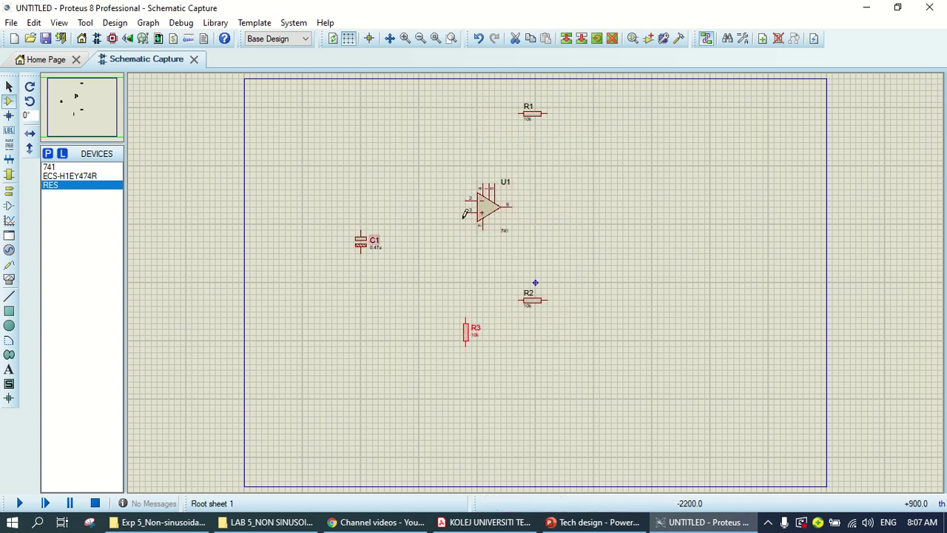
Wire U1 pin 2 to C1, pin 3 to R3, and R2's left end to R3
click(467, 200)
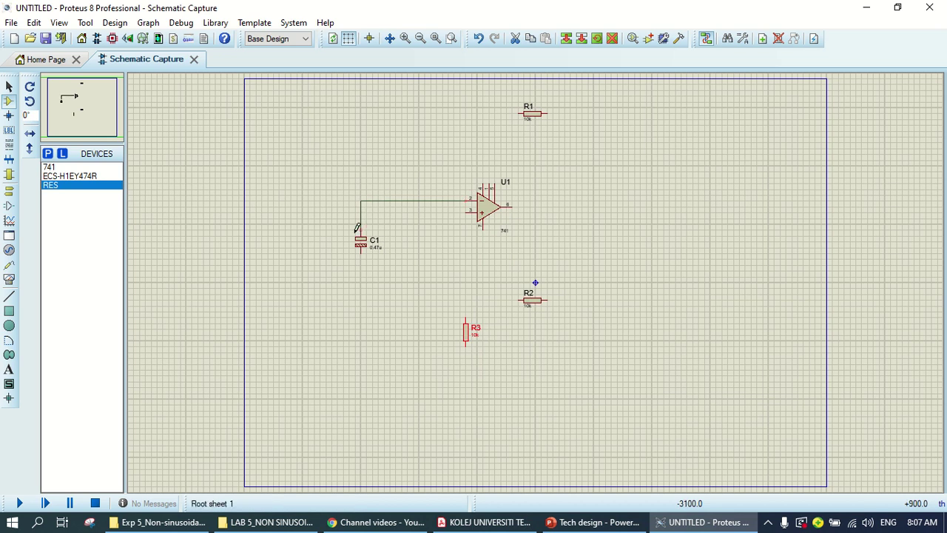
click(361, 230)
click(467, 213)
click(466, 316)
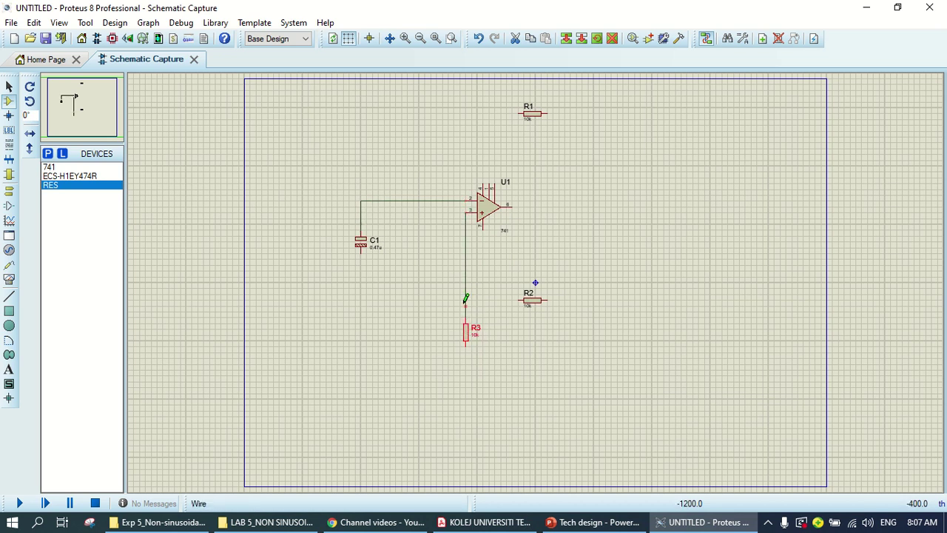
click(521, 300)
click(466, 299)
Connect R2 and R1 to the op-amp output, with R1 also joining the C1 line
click(548, 300)
click(646, 299)
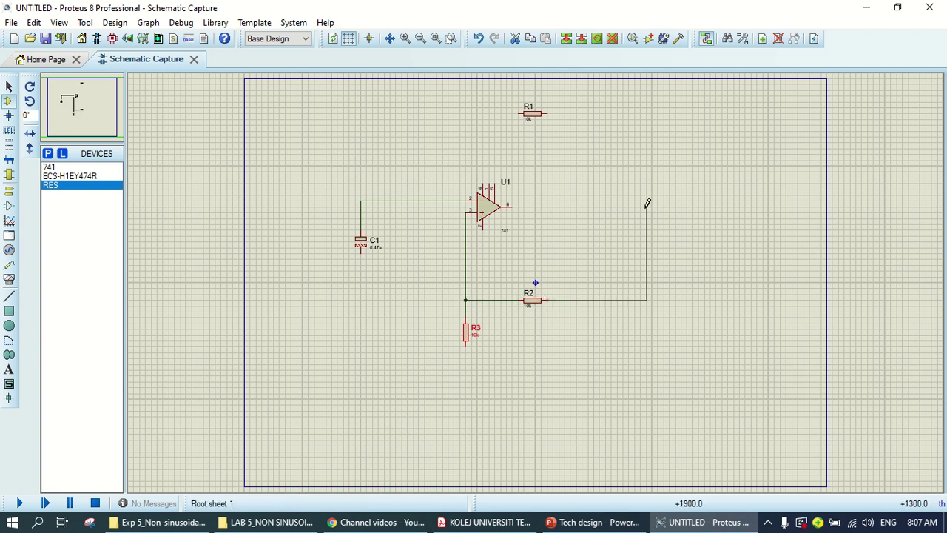
click(510, 206)
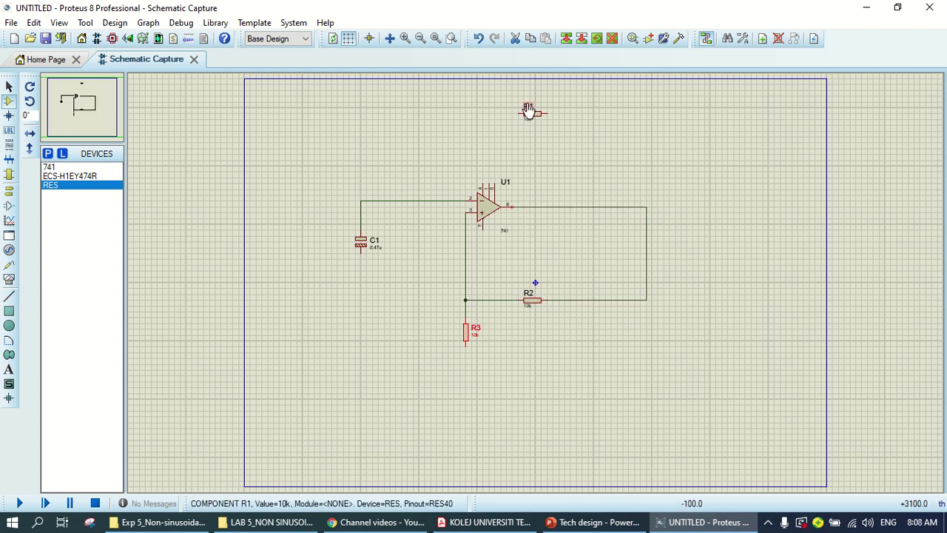
click(520, 113)
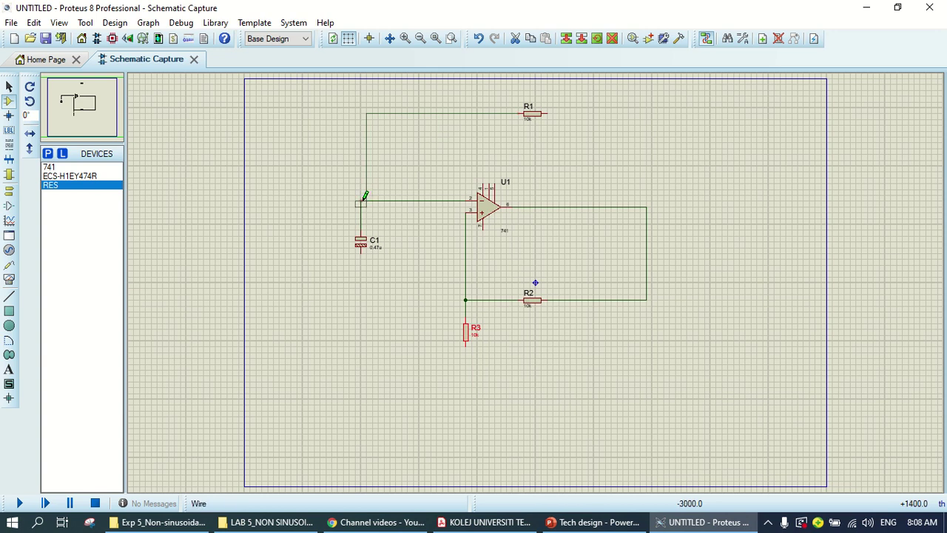
click(361, 112)
click(361, 200)
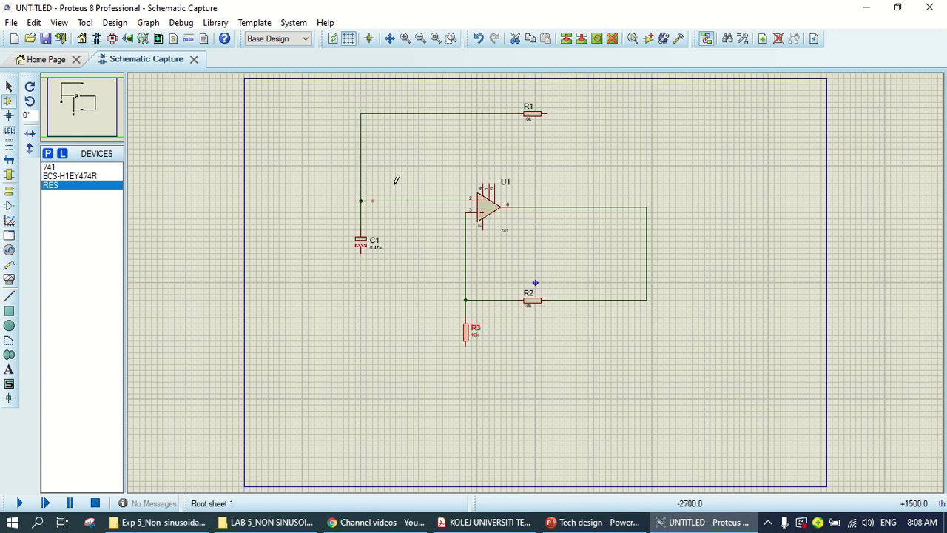
click(545, 113)
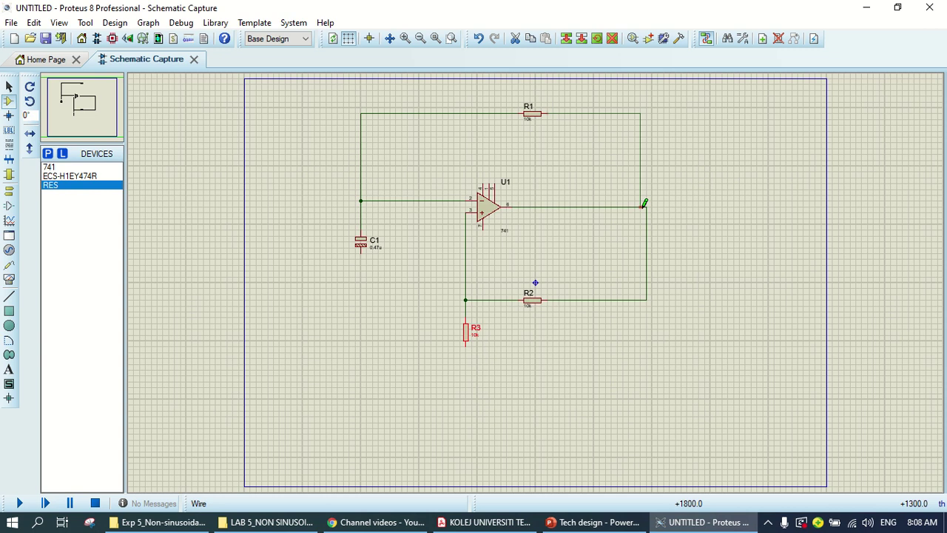
click(646, 207)
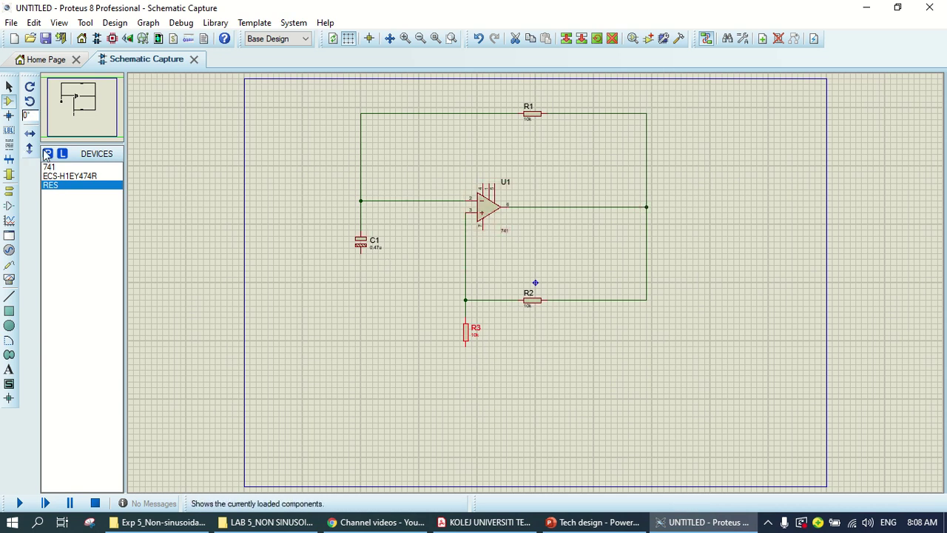
Place ground terminals below C1 and R3 and wire R3's lower end to ground
click(9, 190)
click(74, 213)
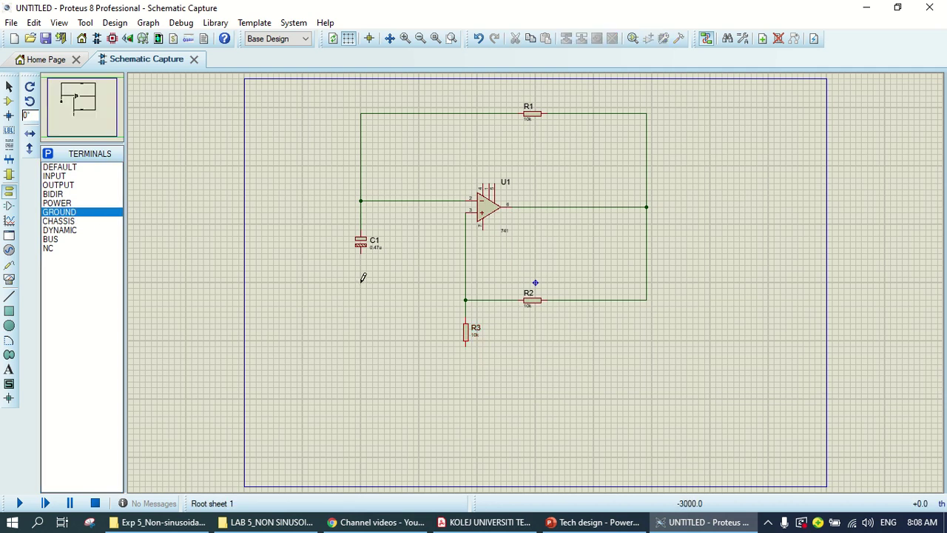
click(360, 273)
click(466, 382)
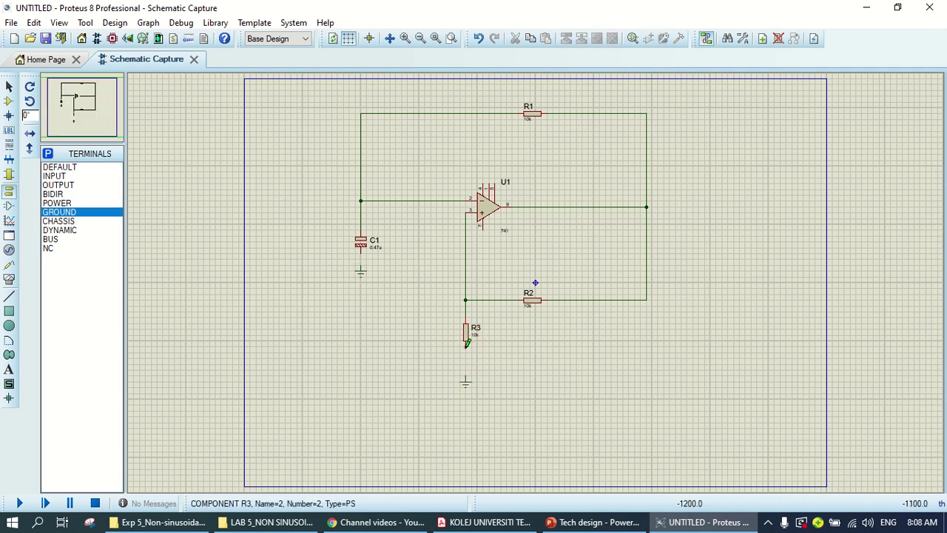
click(466, 342)
click(466, 378)
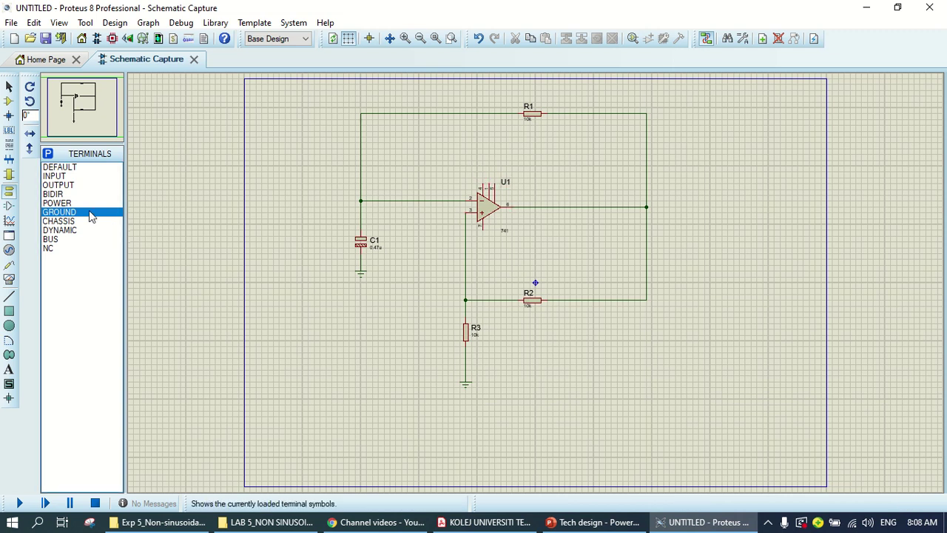
click(60, 177)
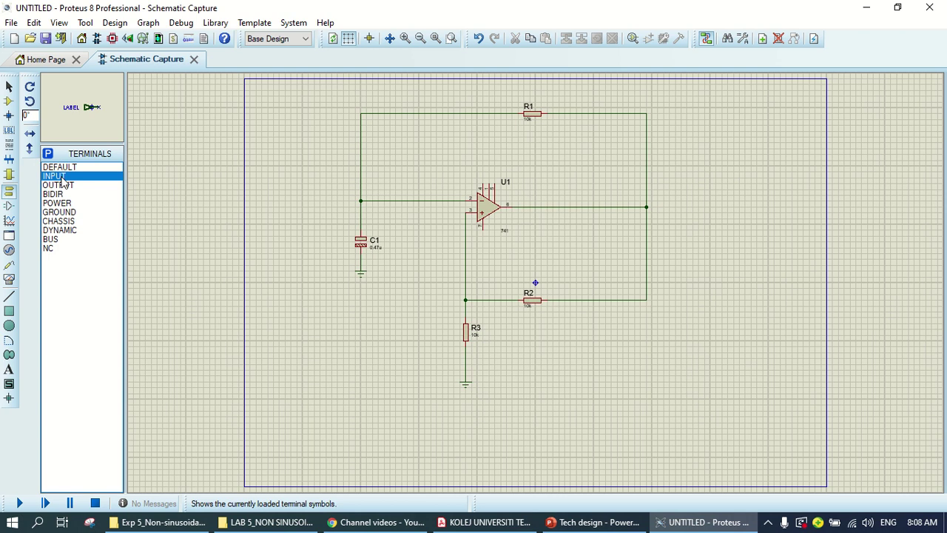
Attach DC sources to the op-amp's top and bottom supply pins
click(10, 251)
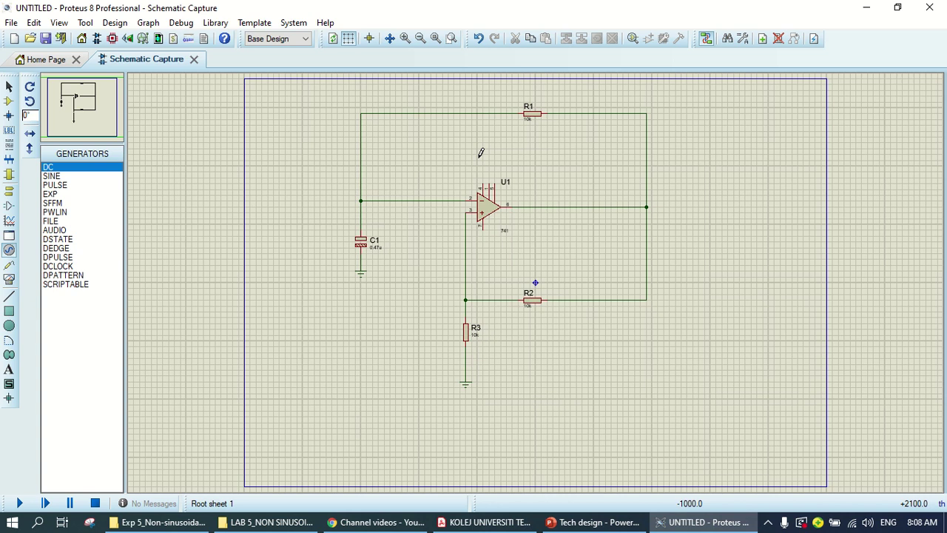
click(479, 161)
click(481, 165)
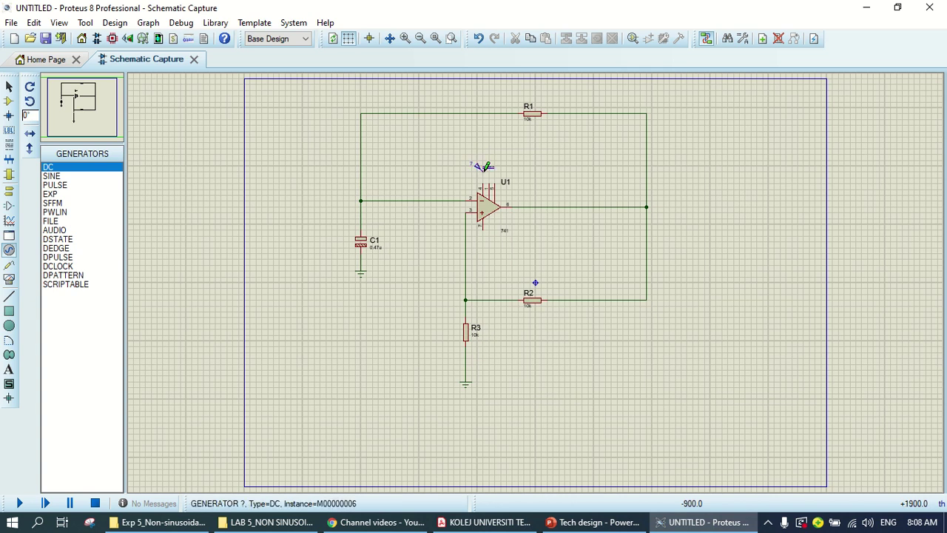
click(487, 246)
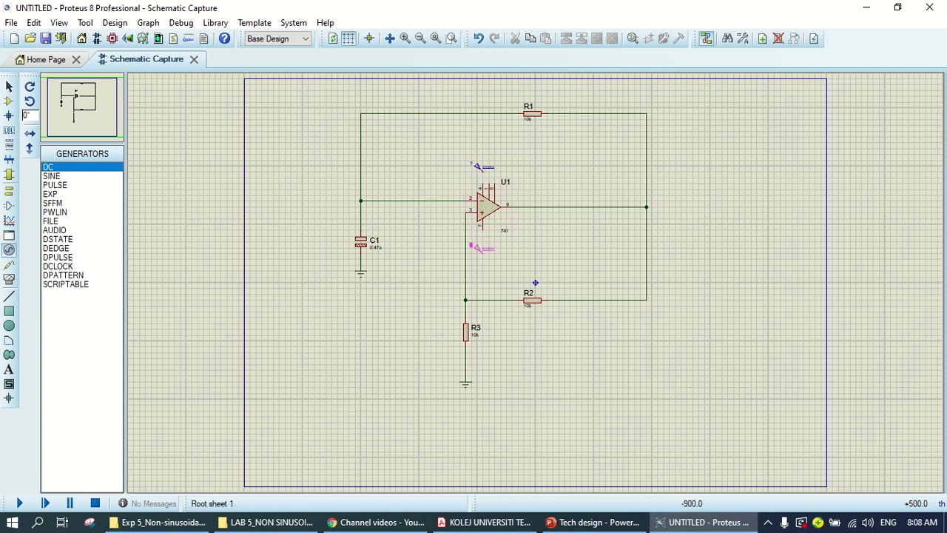
click(486, 249)
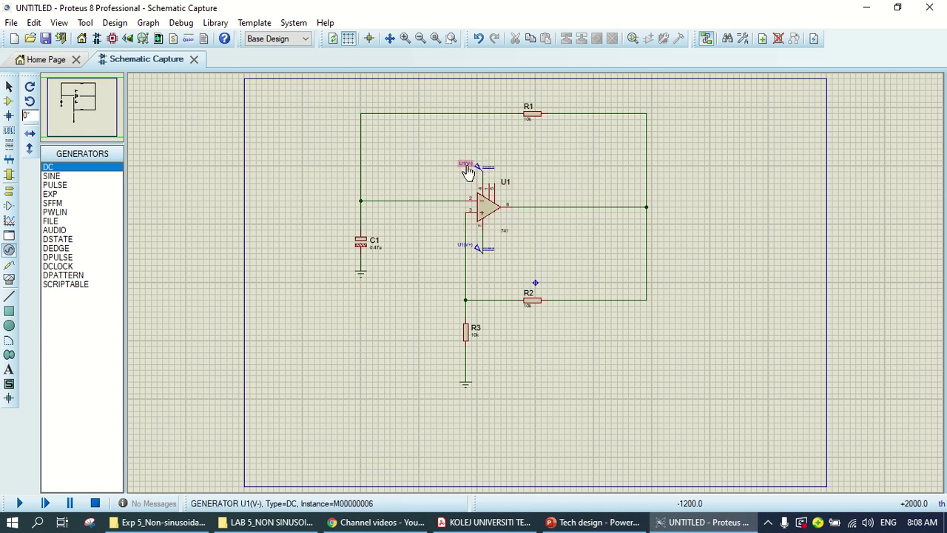
Set the U1(V-) source to -15 V and the U1(V+) source to 15 V
double_click(466, 167)
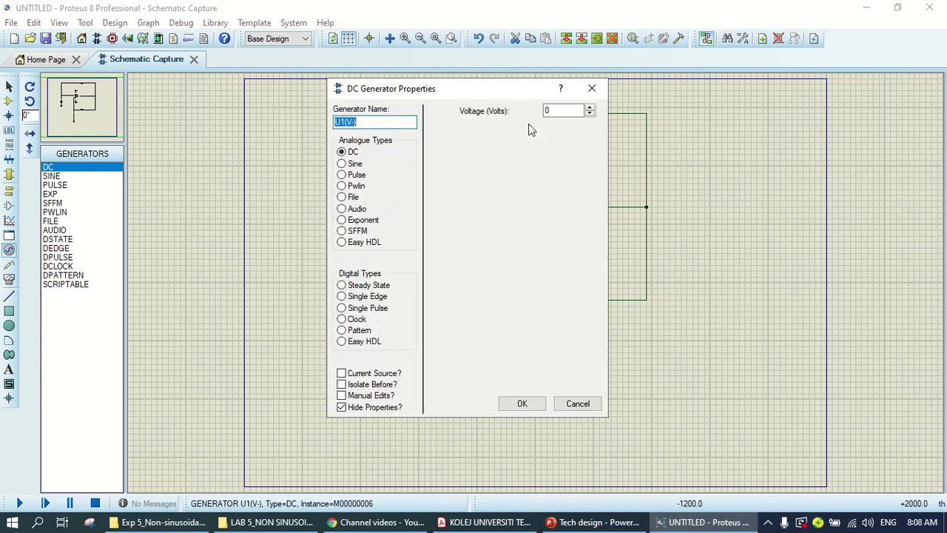
key(Tab)
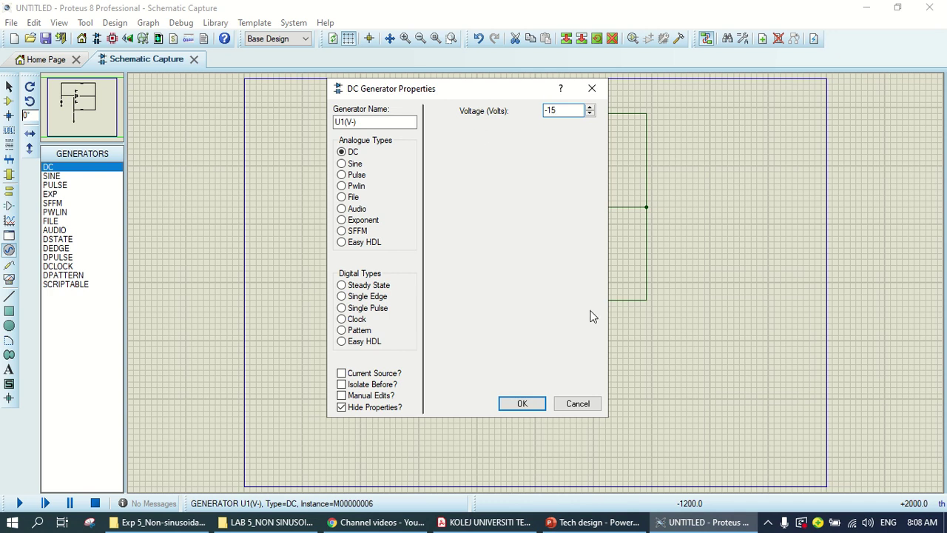
click(522, 403)
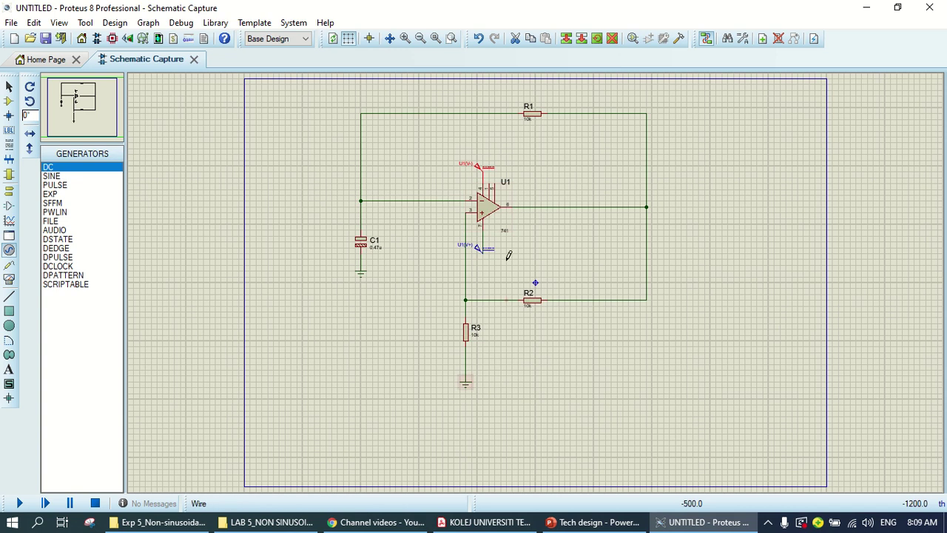
click(466, 238)
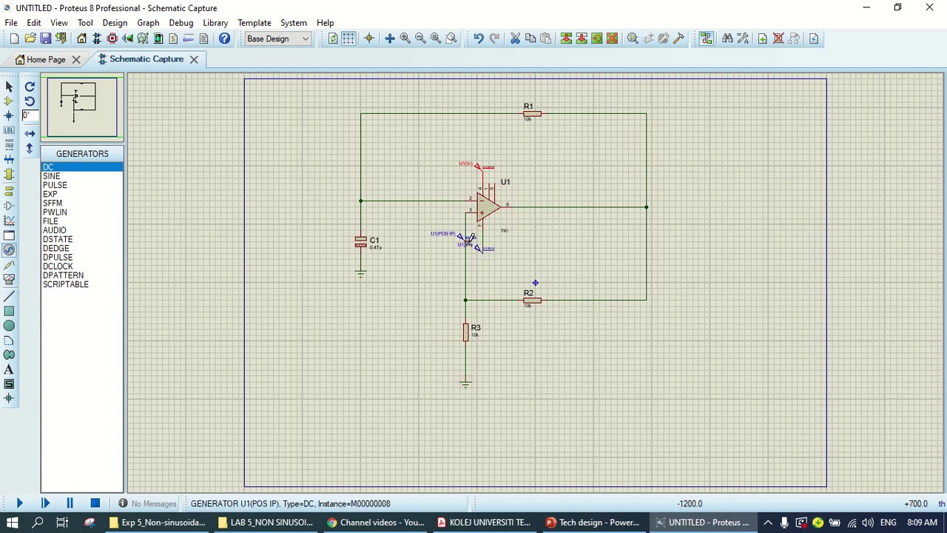
click(479, 39)
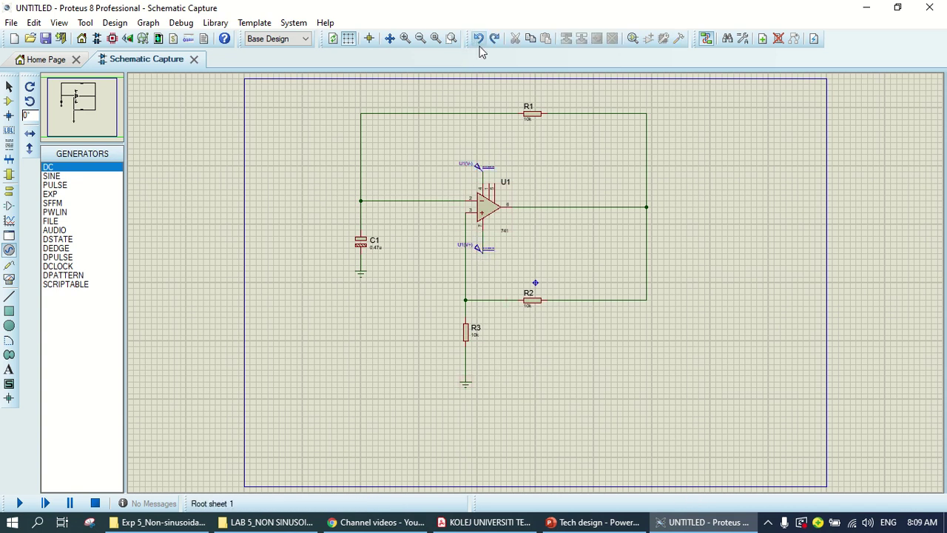
double_click(478, 249)
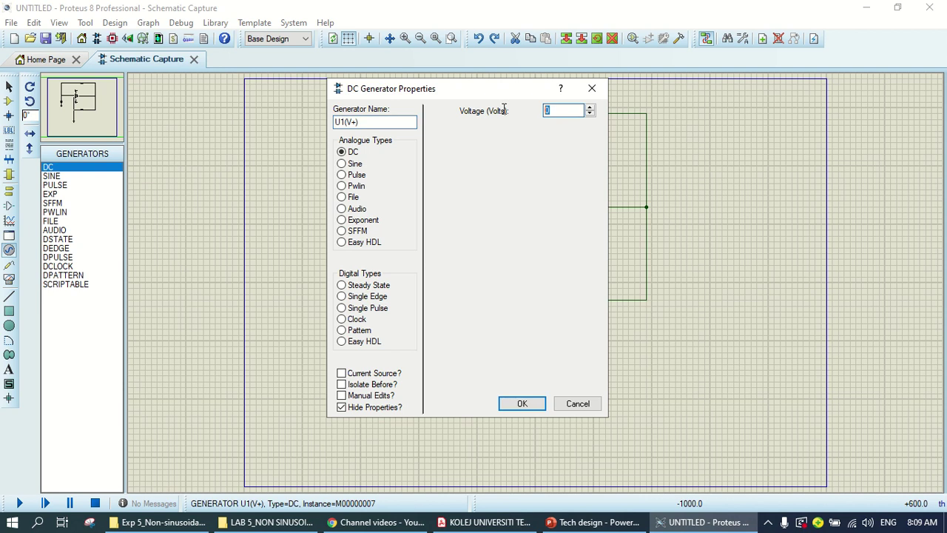
text(15)
key(Return)
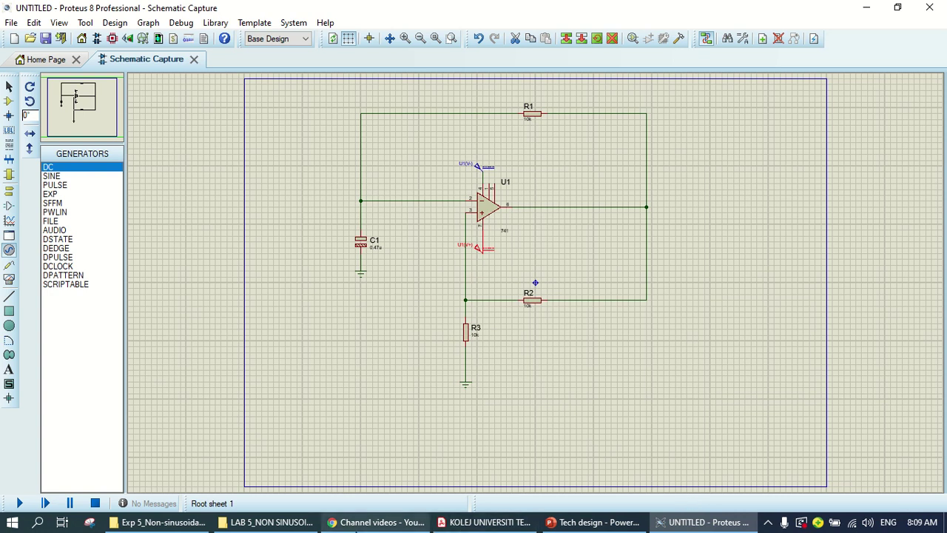
key(alt+Tab)
Review Figure 1 and the pin 2 / pin 6 oscilloscope measurement steps on page 3
scroll(427, 355, down, 4)
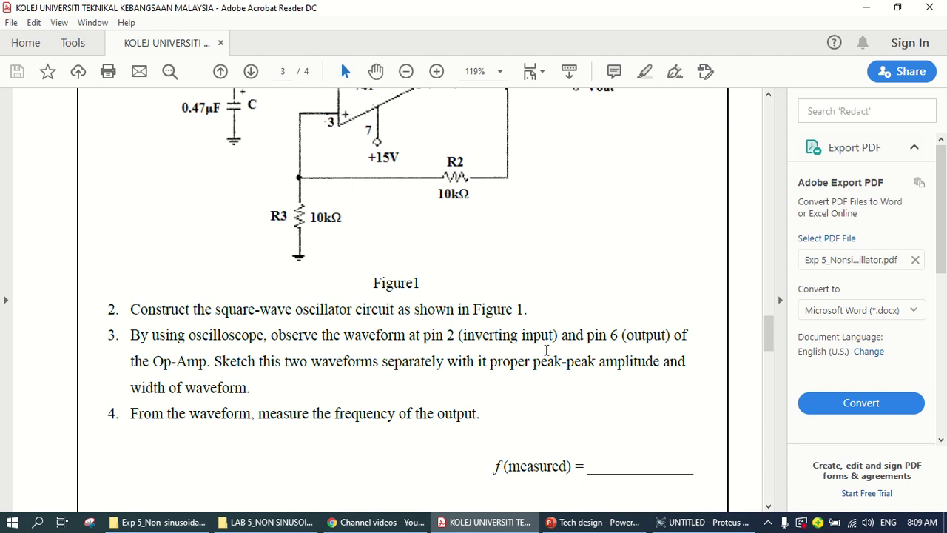
scroll(391, 262, up, 2)
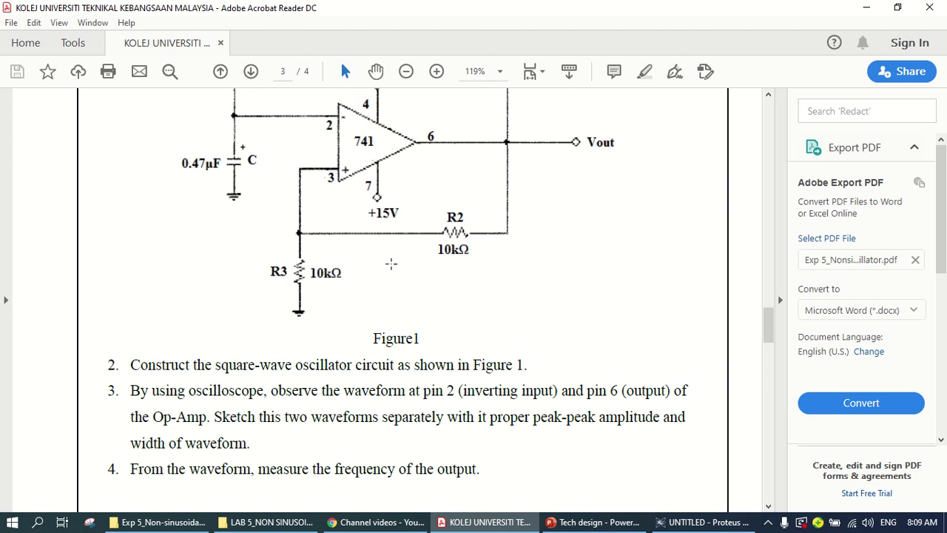
scroll(259, 145, up, 1)
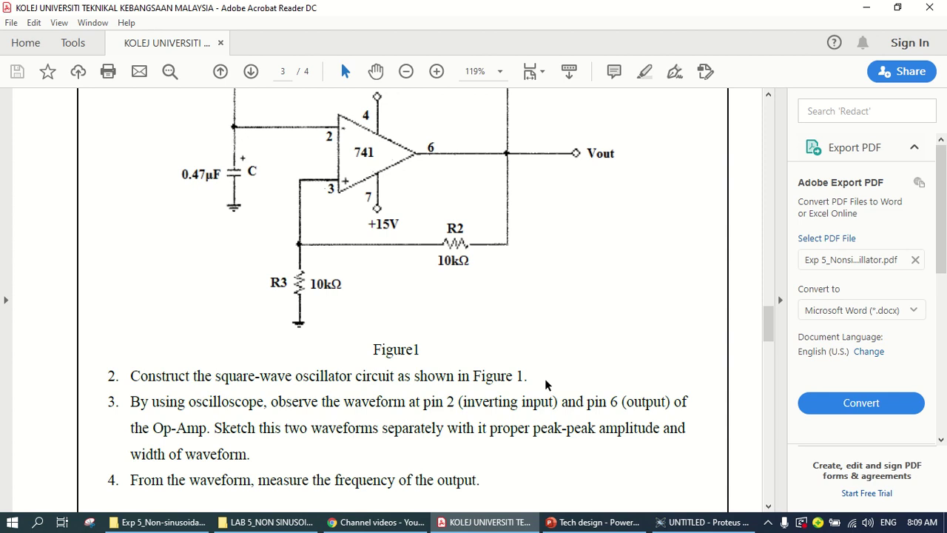
scroll(545, 384, down, 3)
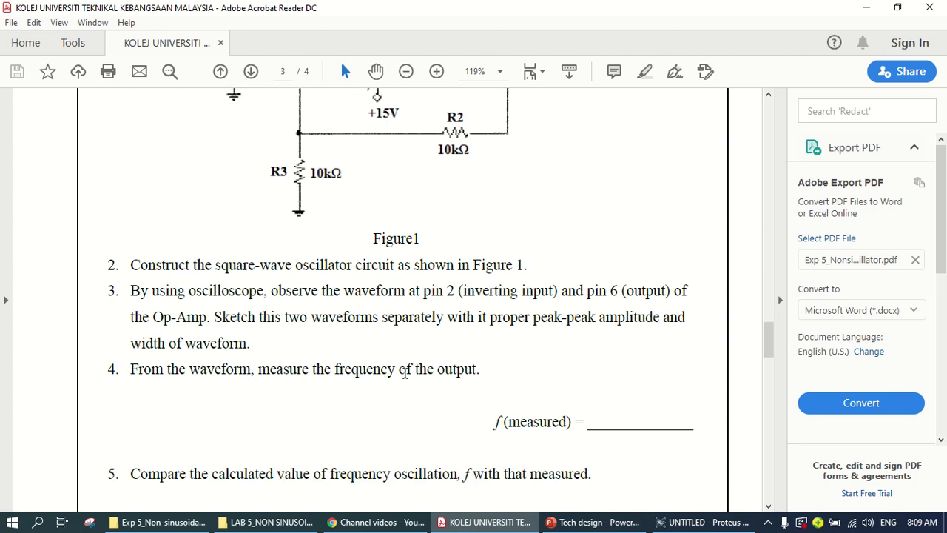
key(alt+Tab)
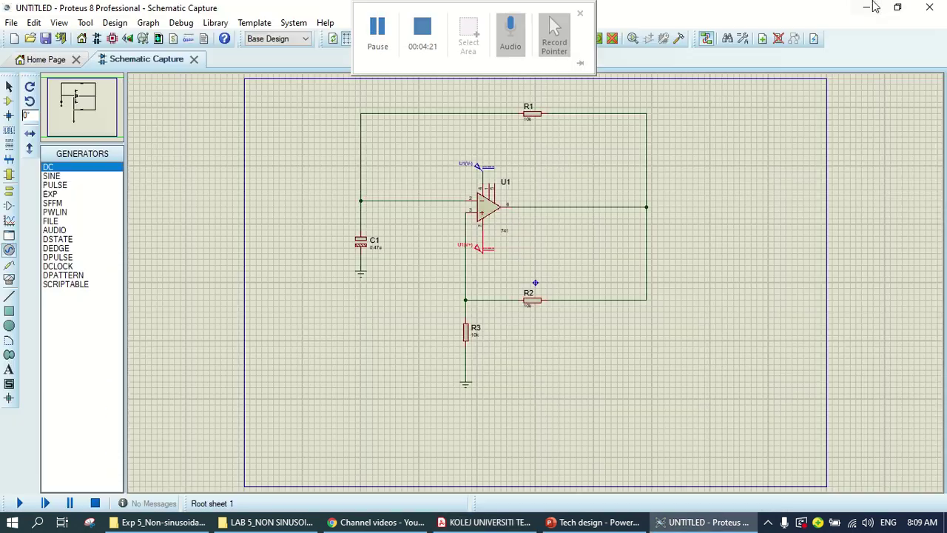
Place an oscilloscope at the lower left, X-mirrored so its inputs face the circuit
click(9, 281)
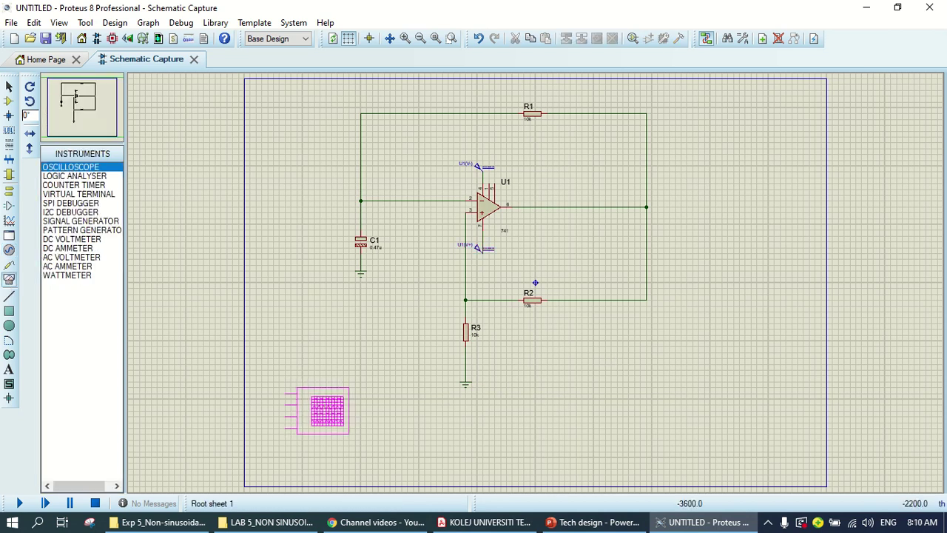
click(300, 411)
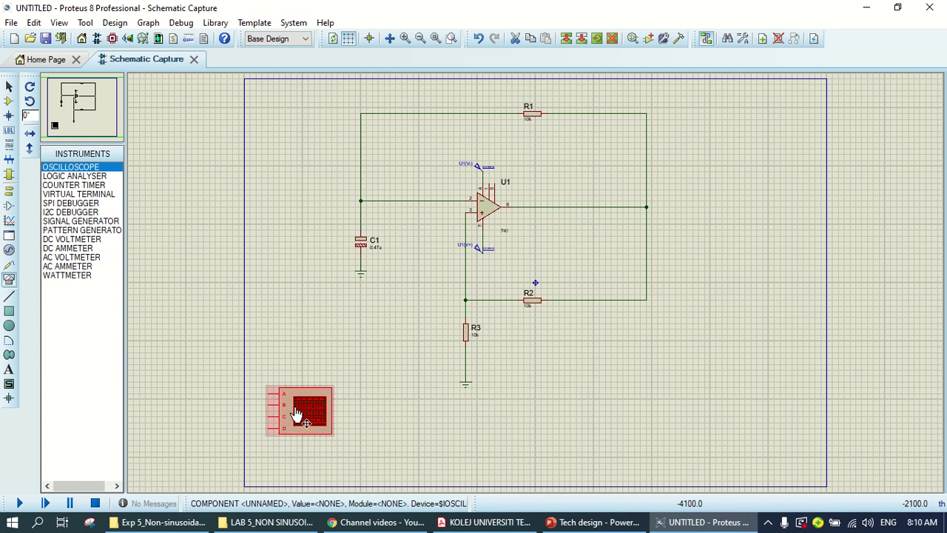
right_click(309, 399)
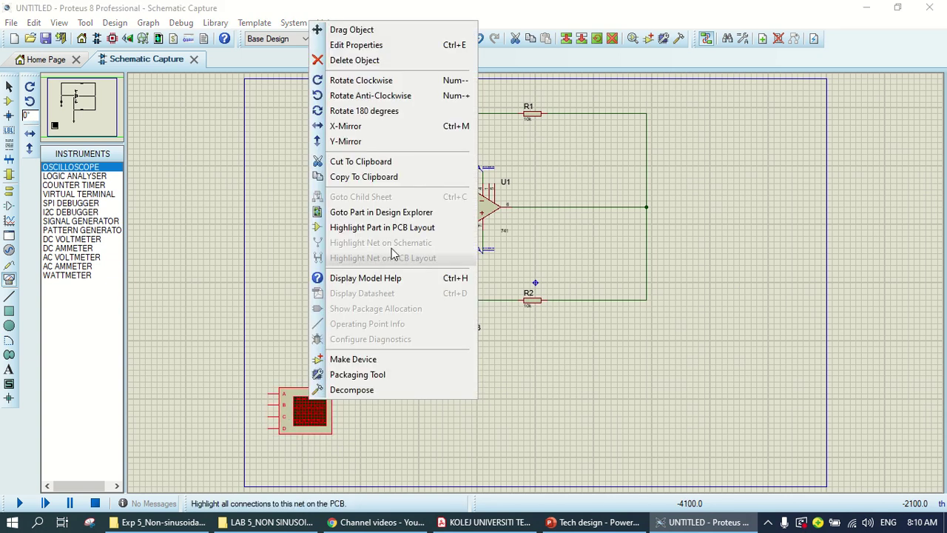
click(391, 131)
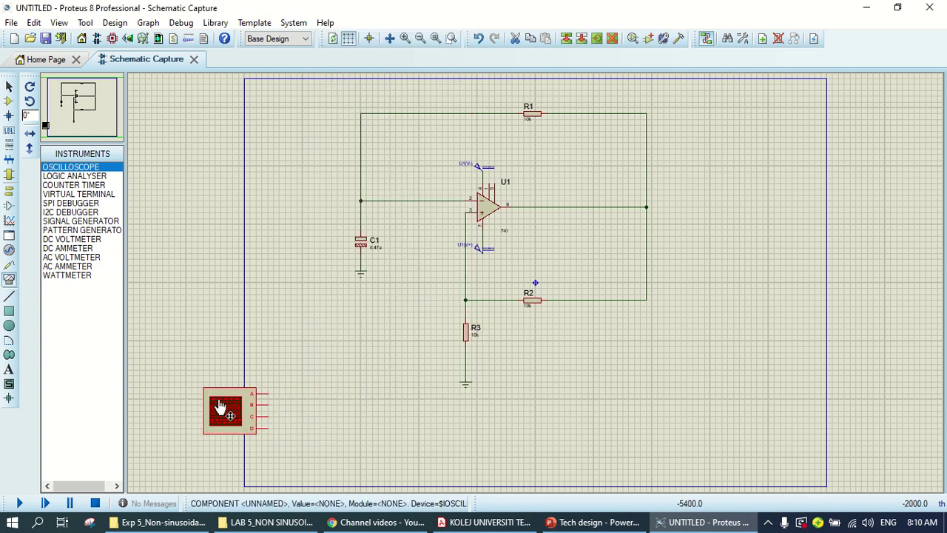
drag(220, 407, 284, 407)
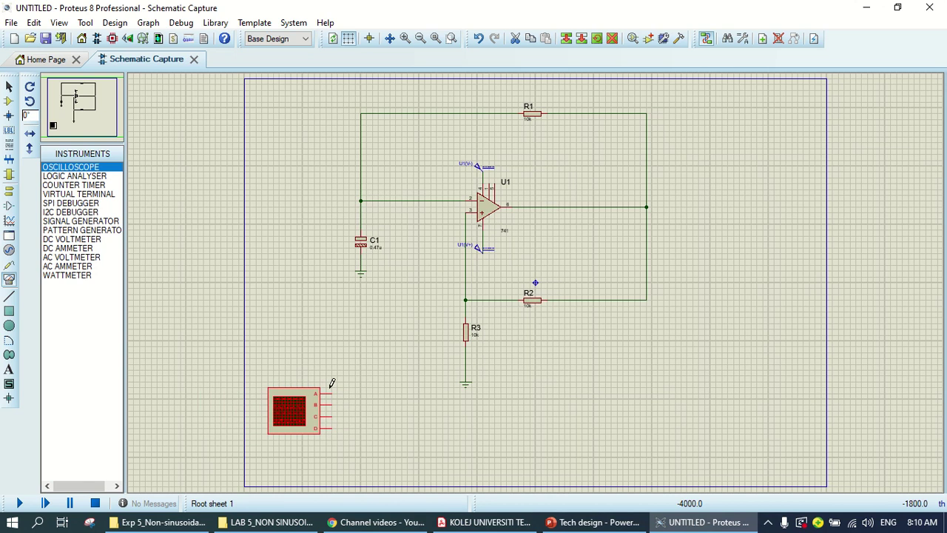
click(352, 353)
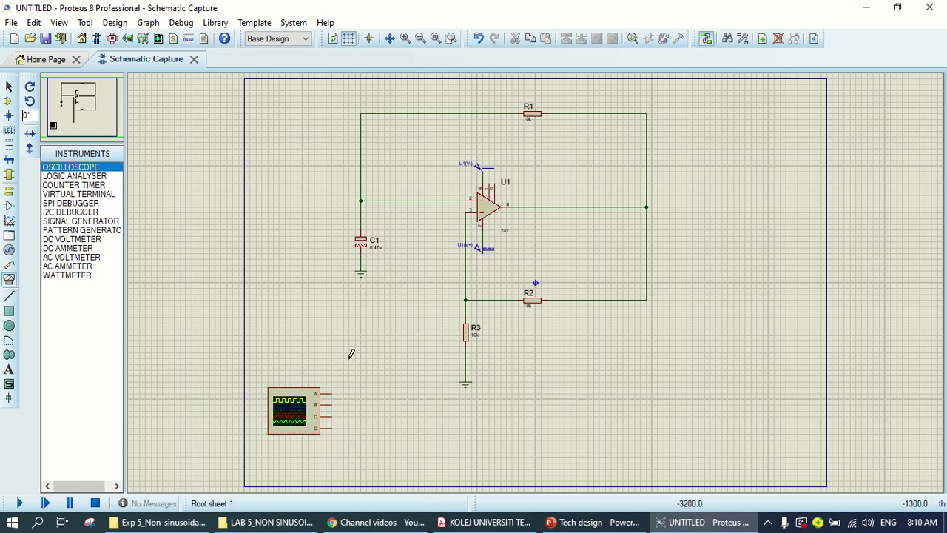
Wire scope channel A to the C1/pin 2 node and channel B to U1's output
click(333, 393)
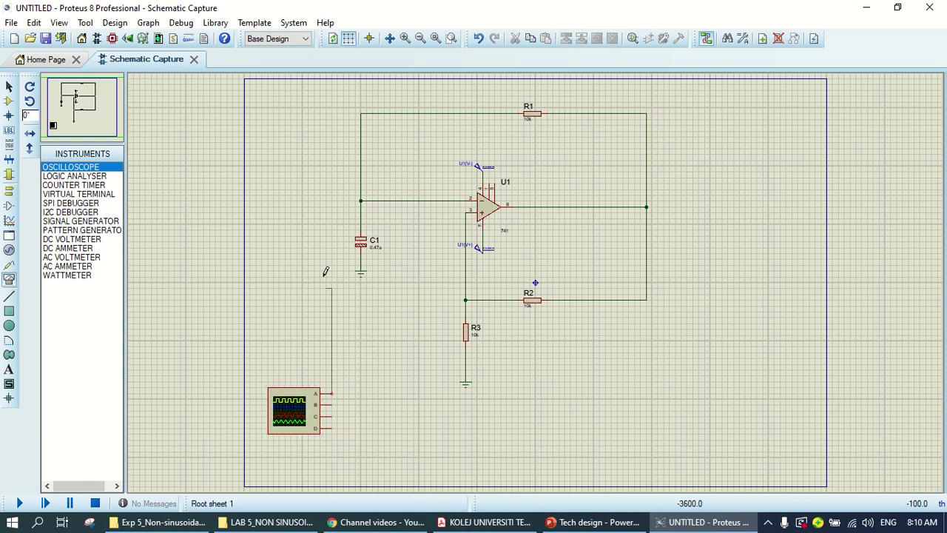
click(361, 200)
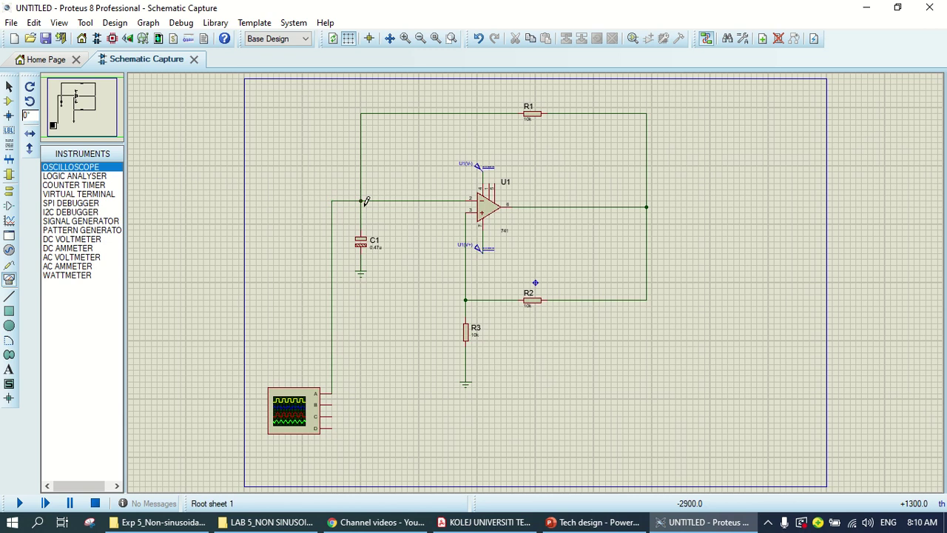
click(333, 405)
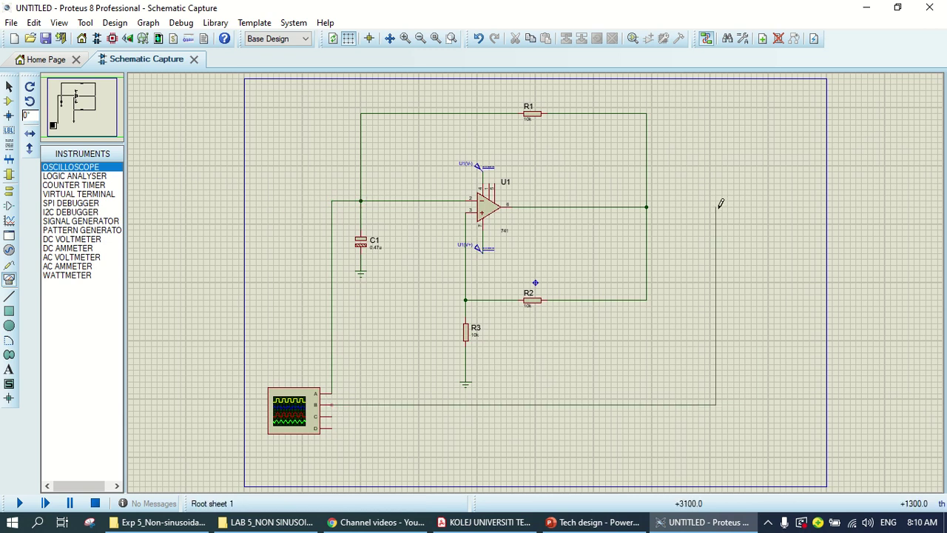
click(646, 206)
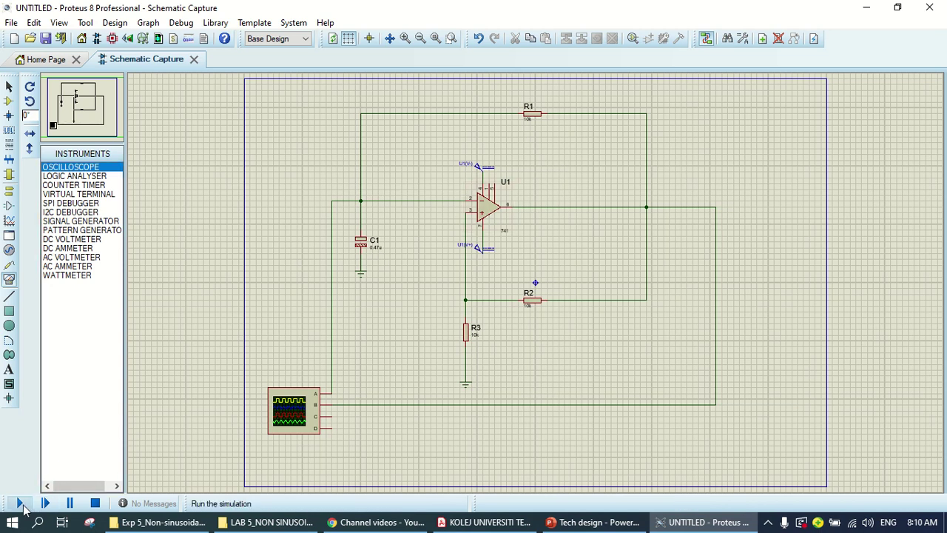
Start the simulation and move the Digital Oscilloscope showing triangle and square waves to the centre
click(20, 504)
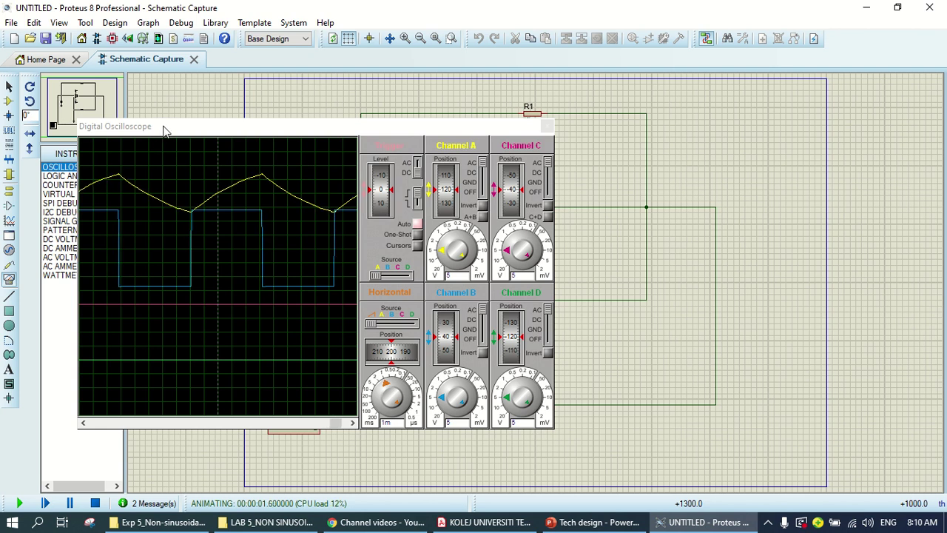
drag(167, 130, 352, 141)
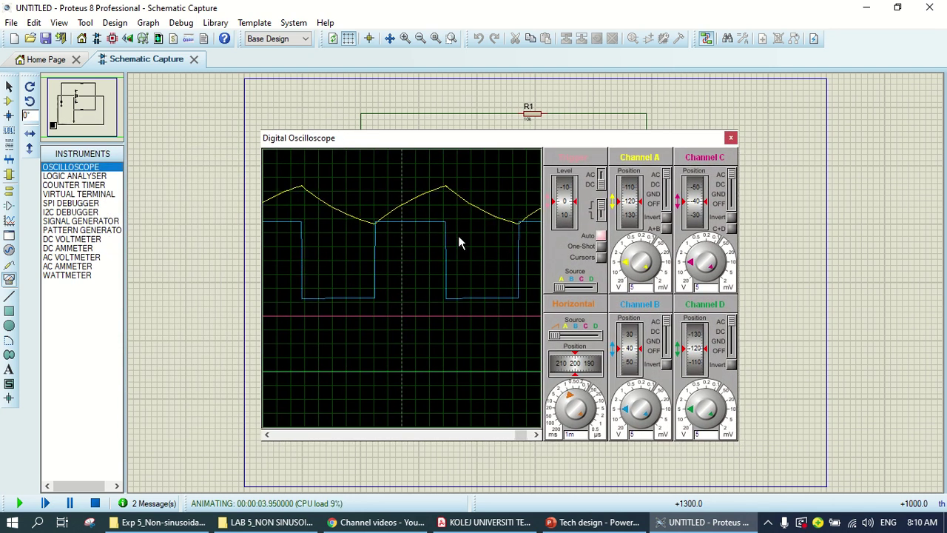
Open the oscilloscope Setup and set the Channel 0 printer colour to white
right_click(427, 231)
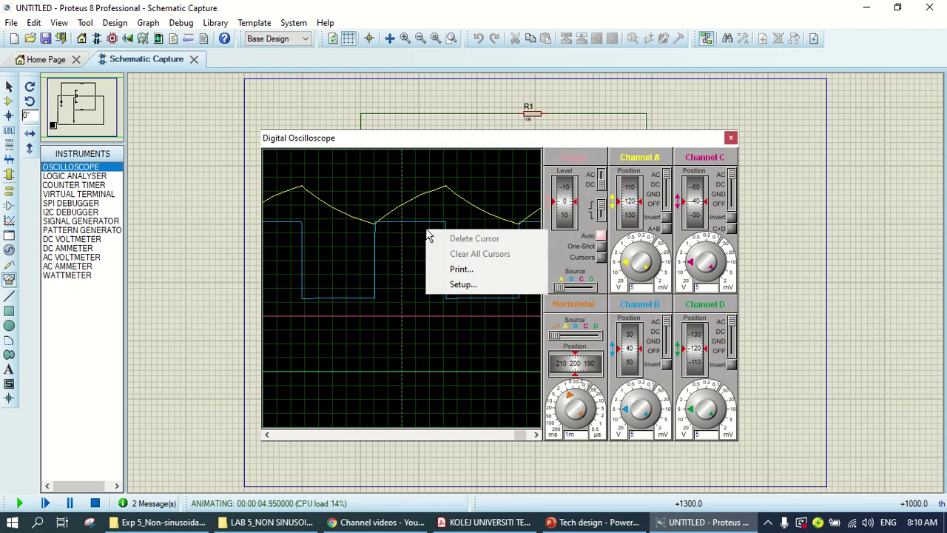
click(464, 284)
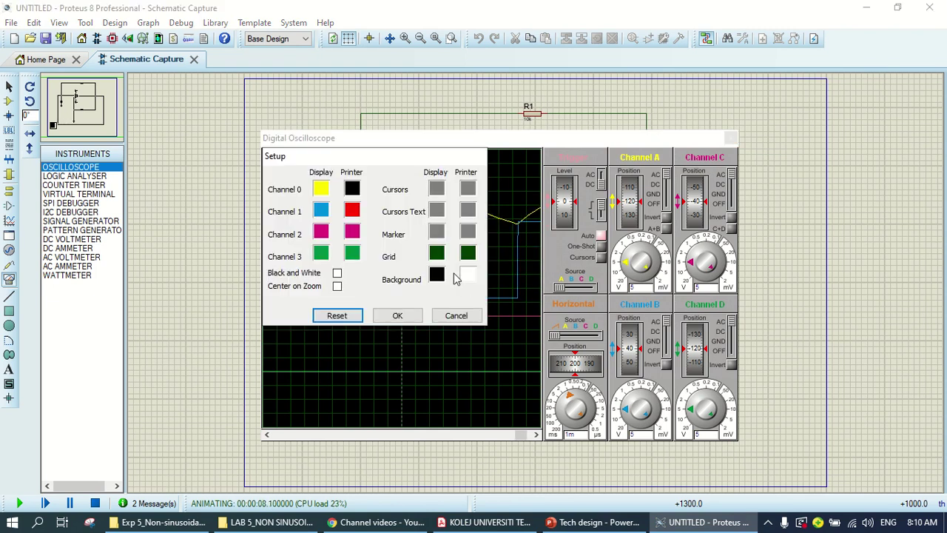
click(354, 189)
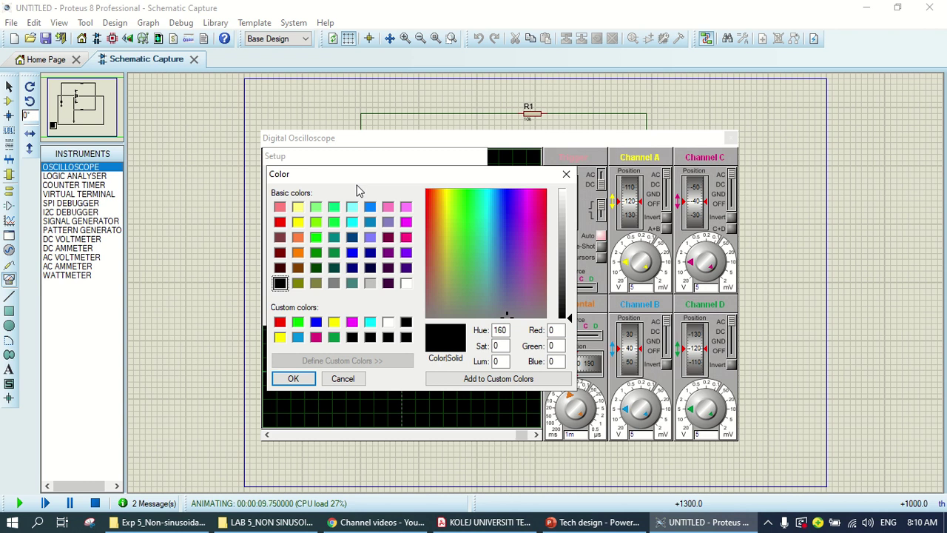
click(566, 174)
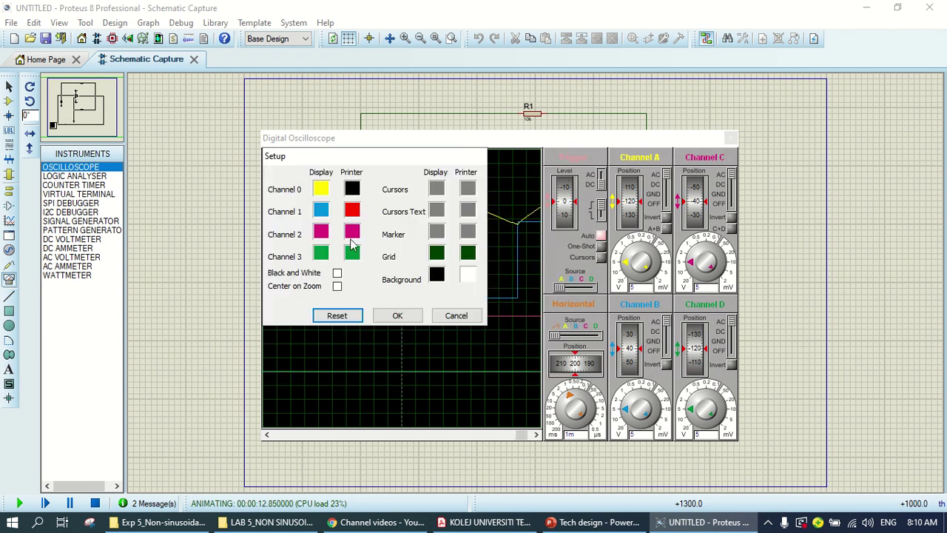
click(352, 188)
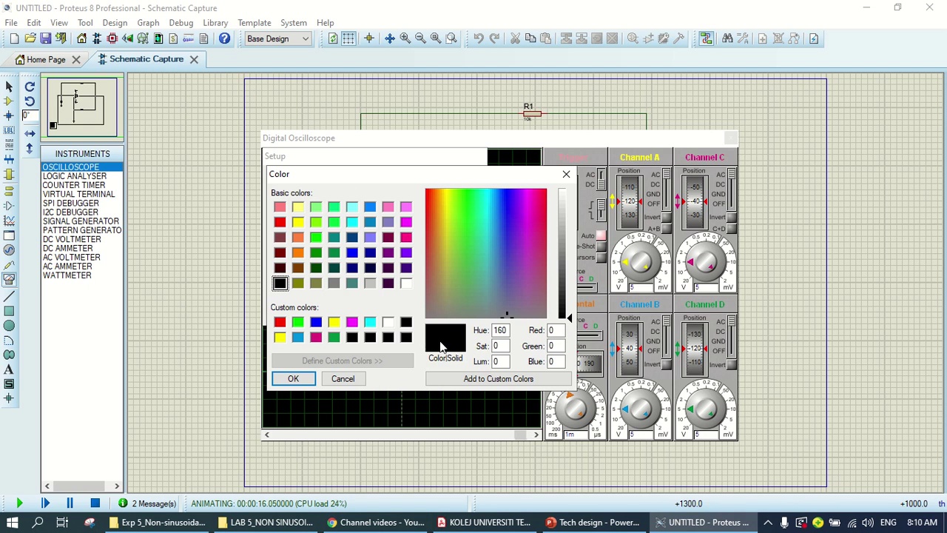
click(406, 283)
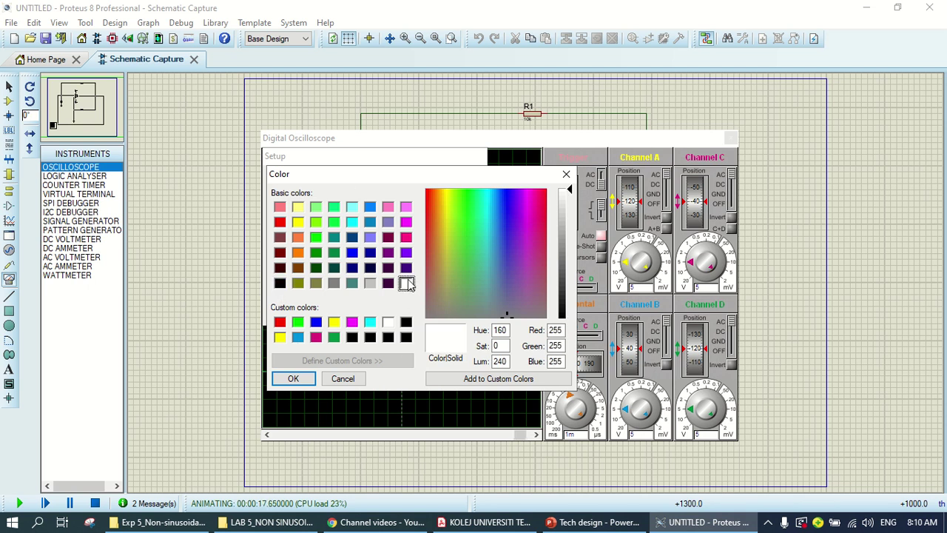
click(296, 379)
Check the Channel 1 print colour, set Channel 0 back to black, and confirm the setup
click(351, 212)
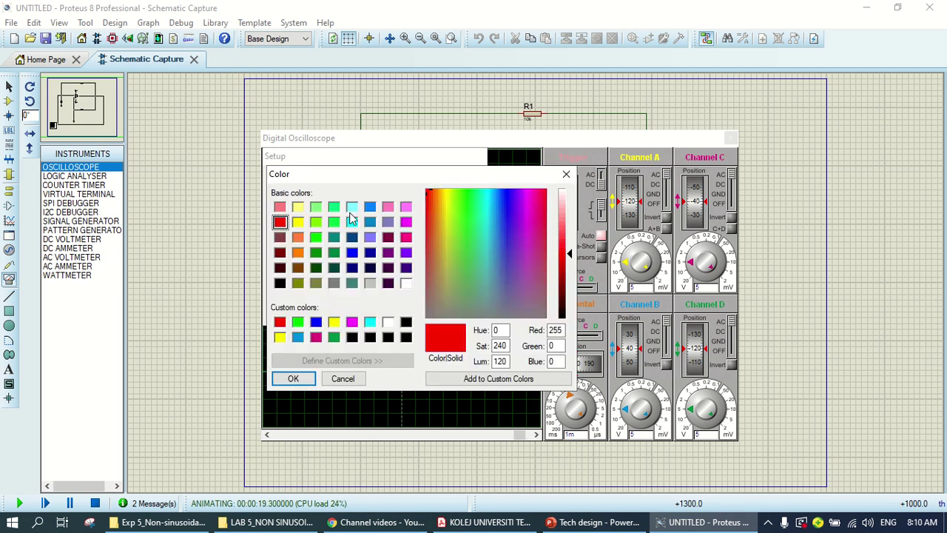
click(565, 175)
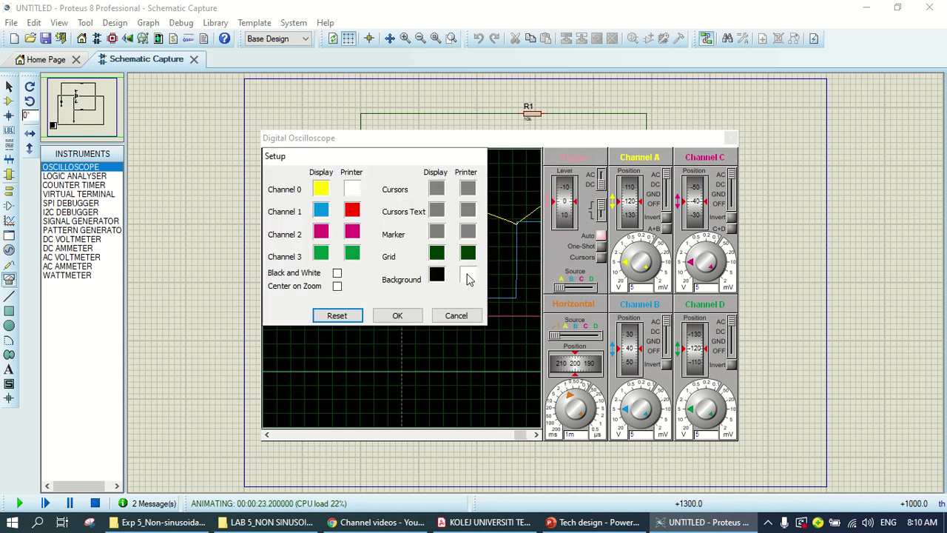
click(351, 188)
click(407, 337)
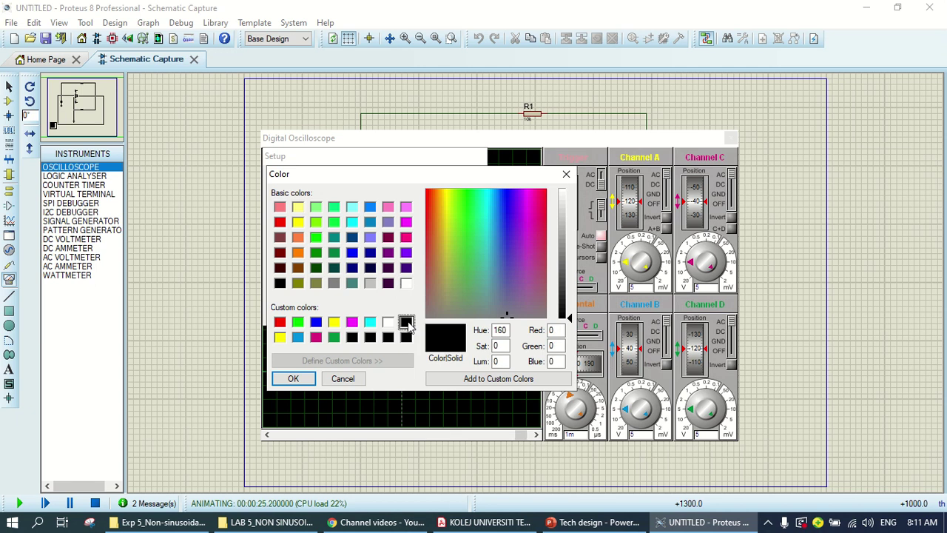
click(300, 379)
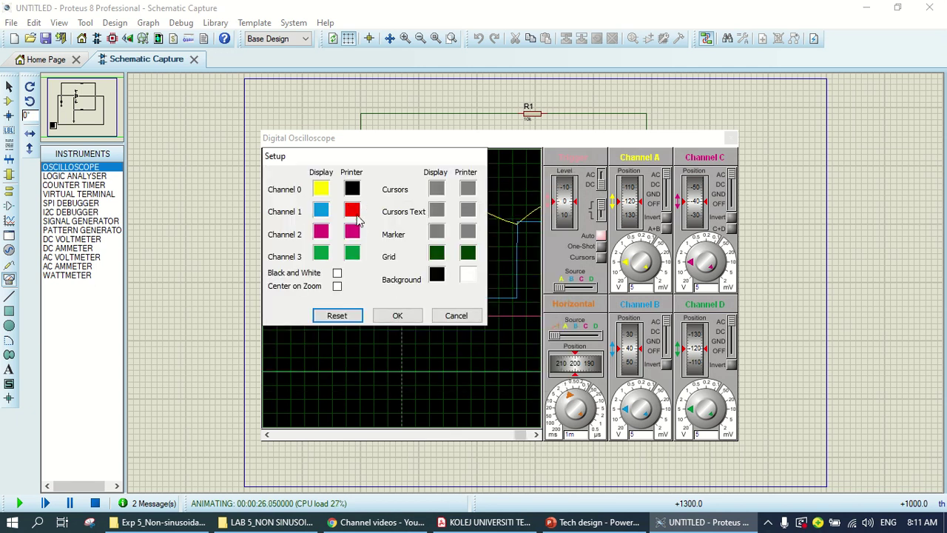
click(397, 315)
Print the oscilloscope trace to Microsoft Print to PDF
right_click(409, 246)
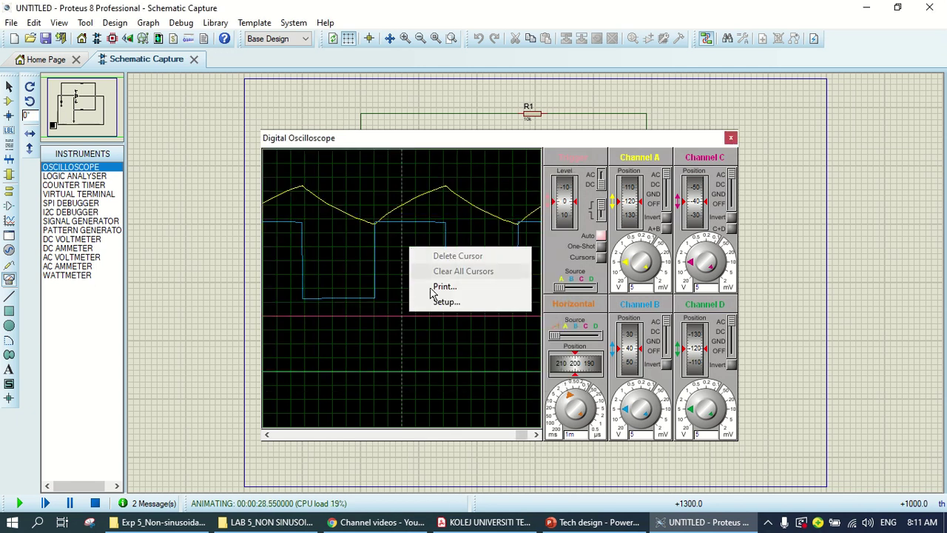
click(435, 289)
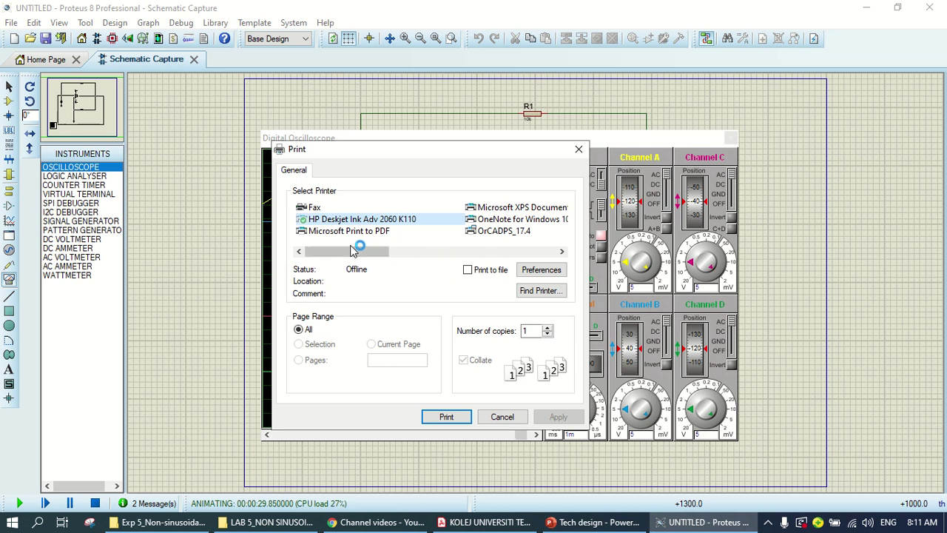
click(354, 231)
double_click(355, 233)
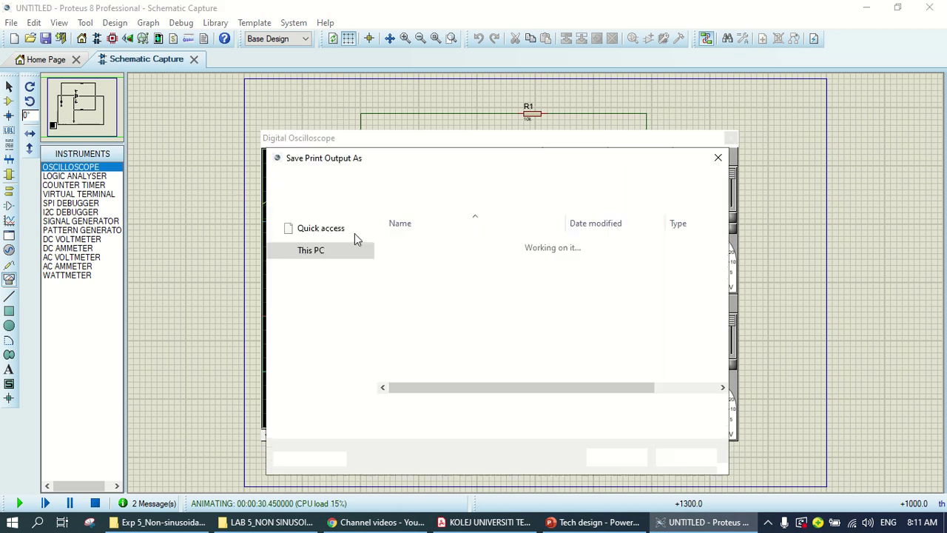
Create a Desktop folder LAB 5 and save the PDF there as SQUARE WAVE RESULT
click(326, 263)
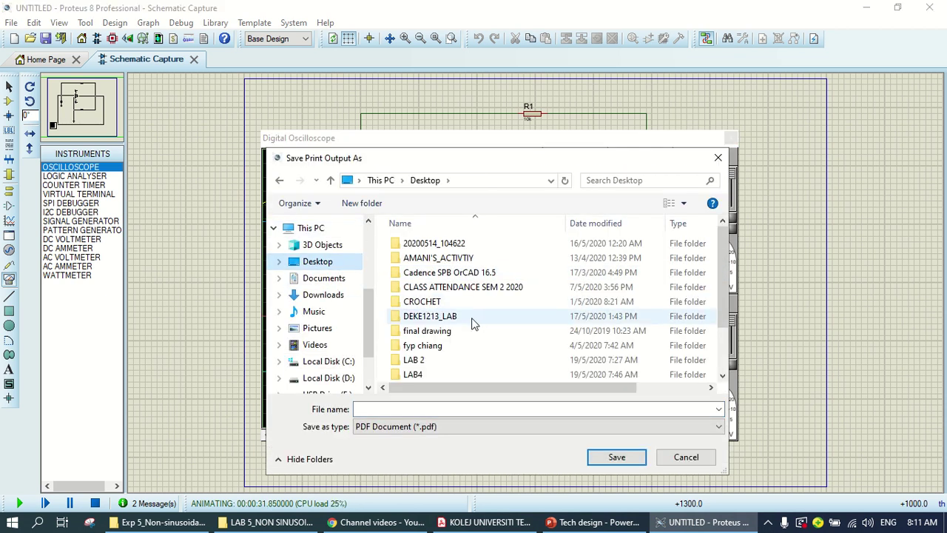
scroll(474, 322, down, 2)
click(342, 204)
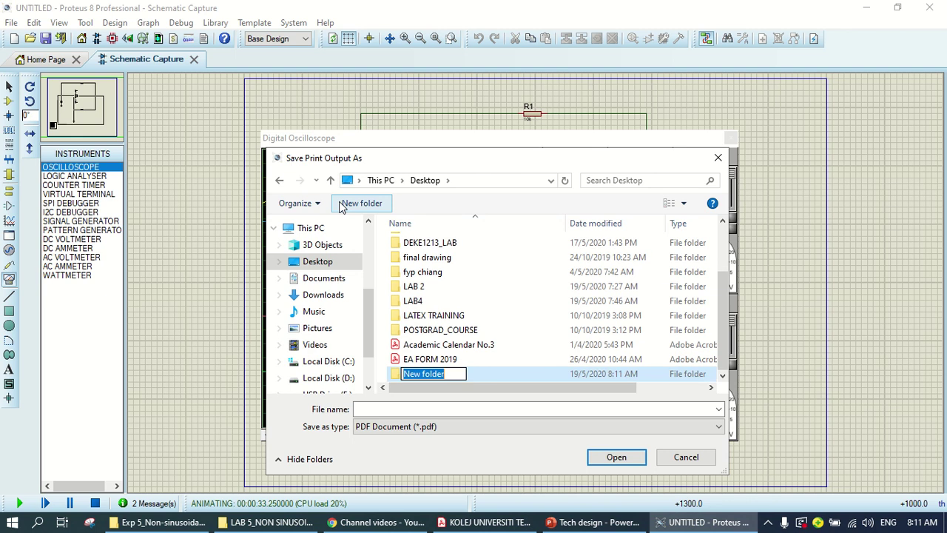
text(LAB 5)
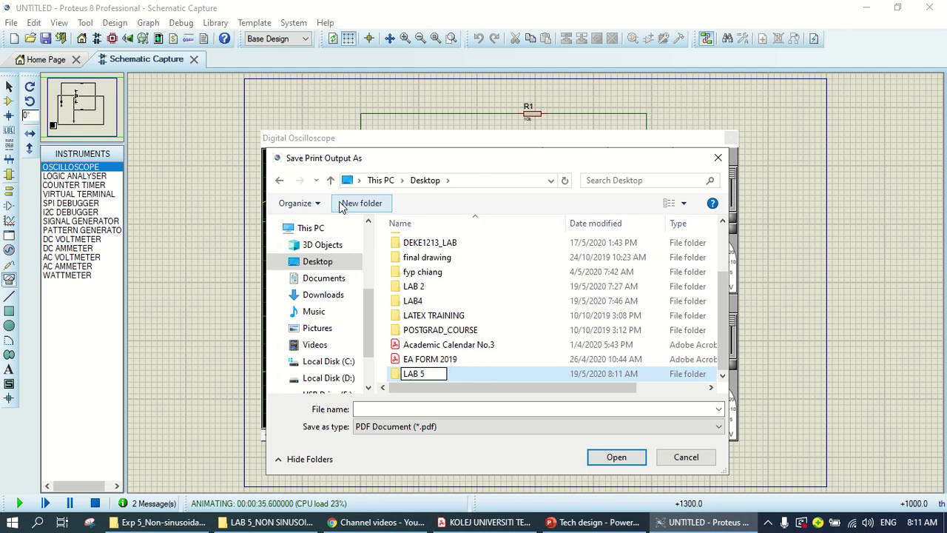
key(Return)
key(Return)
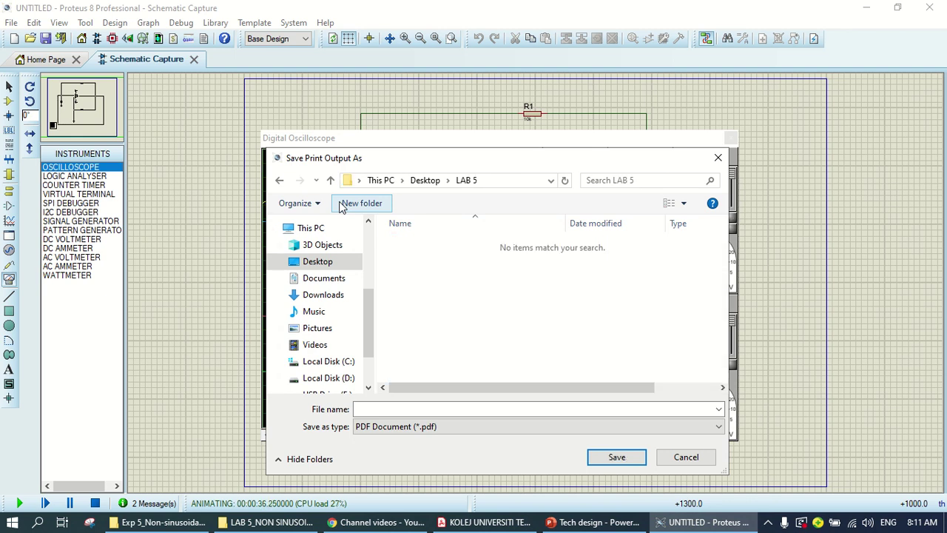
click(404, 409)
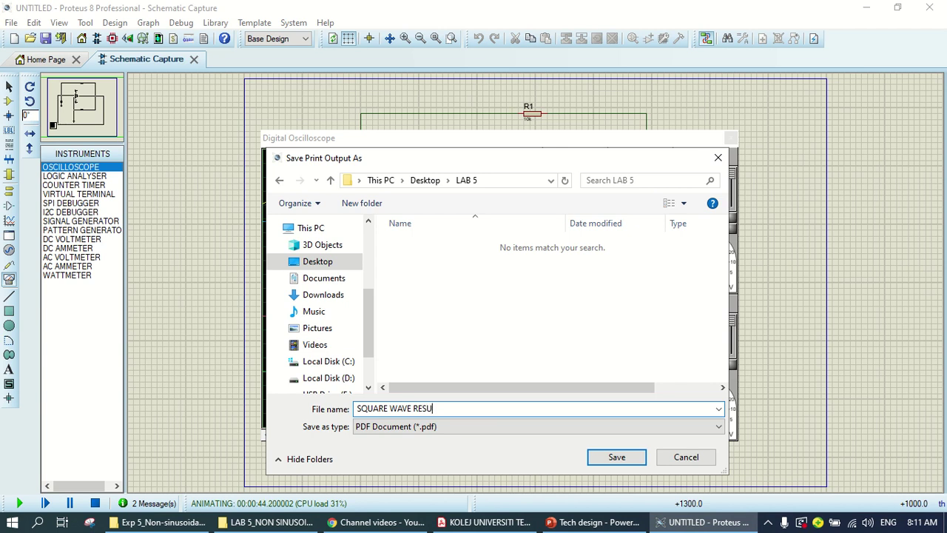
key(Return)
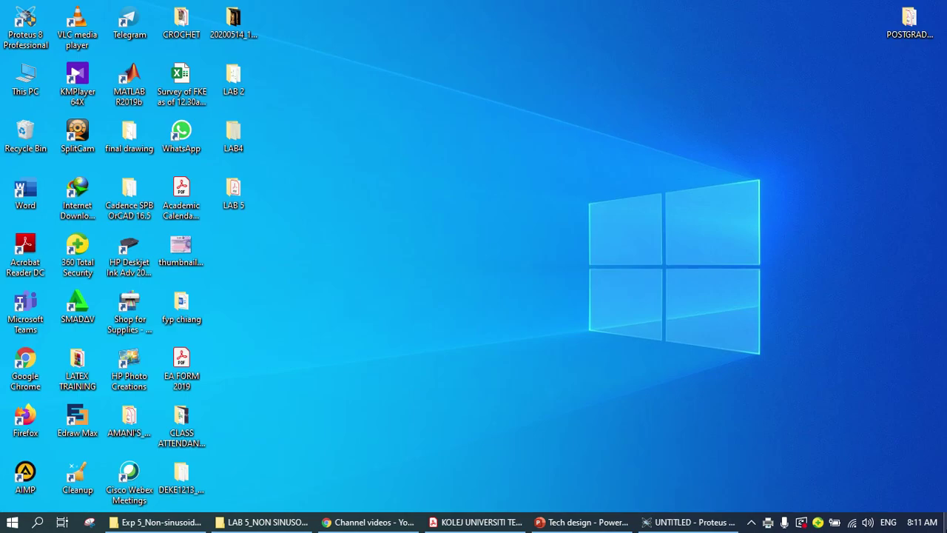
Show the desktop with Win+D and open the LAB 5 folder
key(super+d)
double_click(239, 187)
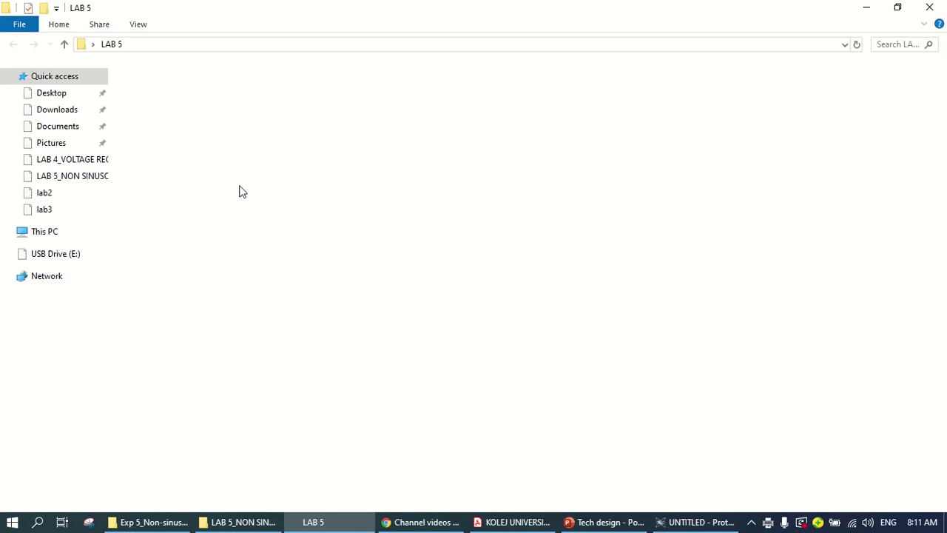
double_click(214, 89)
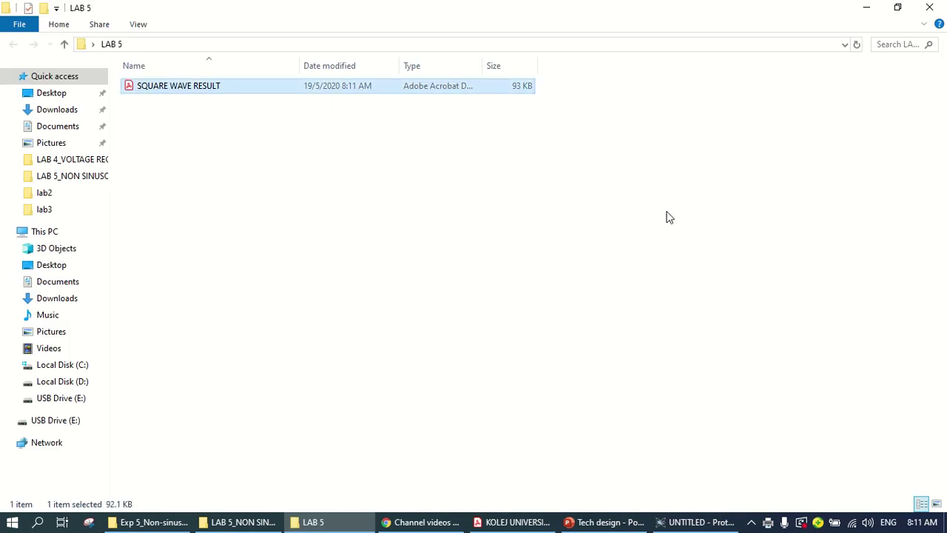
scroll(666, 216, down, 3)
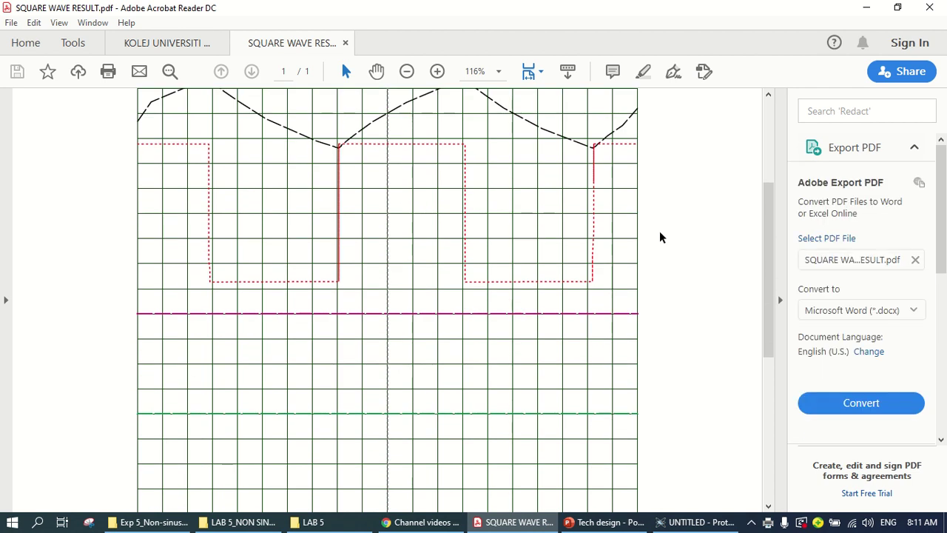
scroll(660, 237, up, 1)
scroll(215, 222, up, 2)
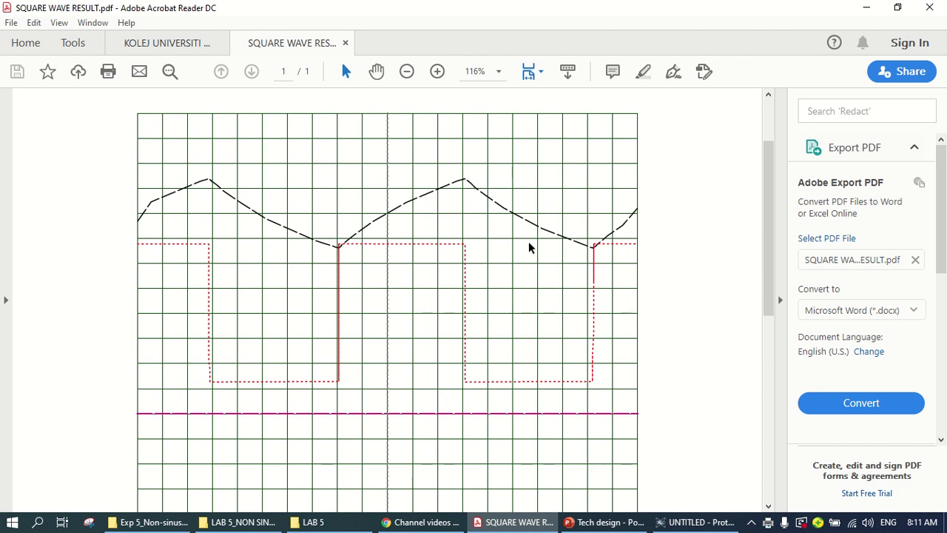
scroll(567, 375, down, 10)
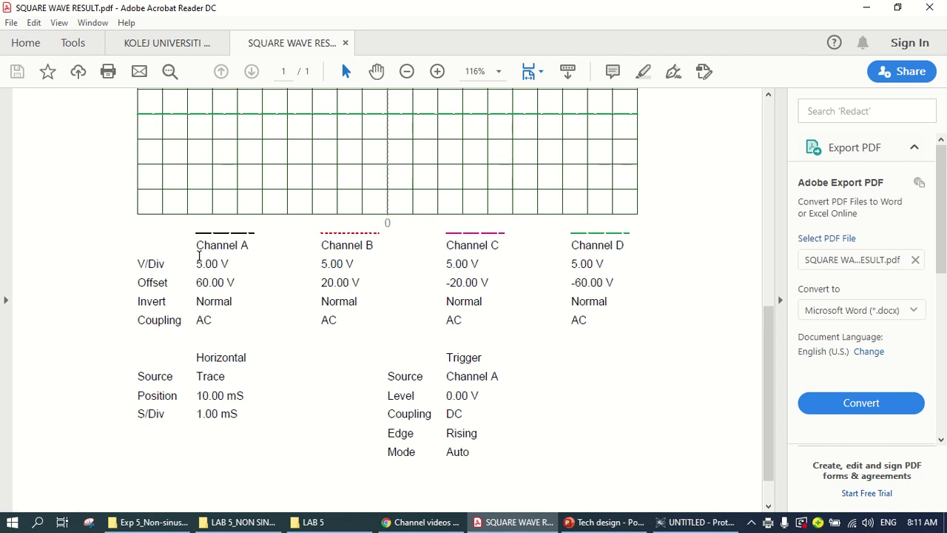
scroll(225, 338, up, 10)
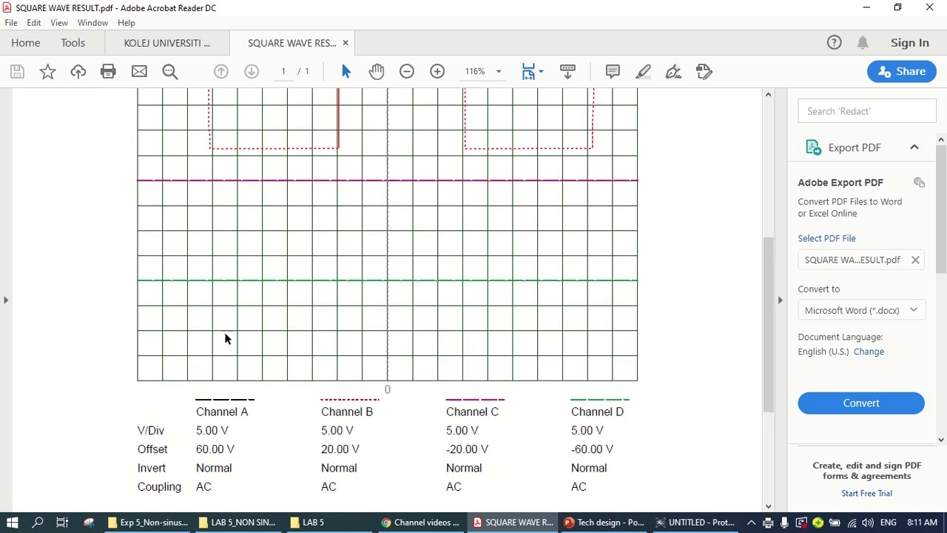
scroll(226, 338, down, 6)
scroll(236, 339, down, 2)
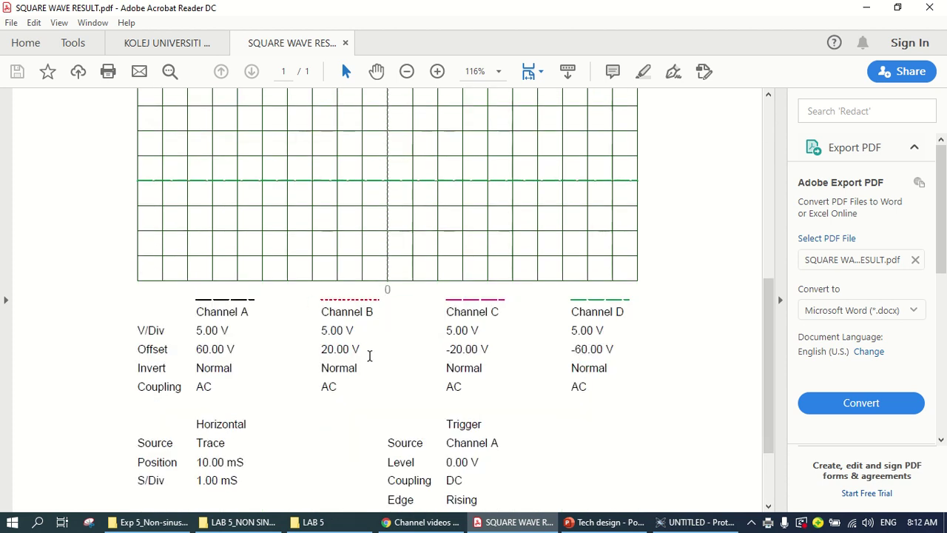
scroll(372, 359, up, 8)
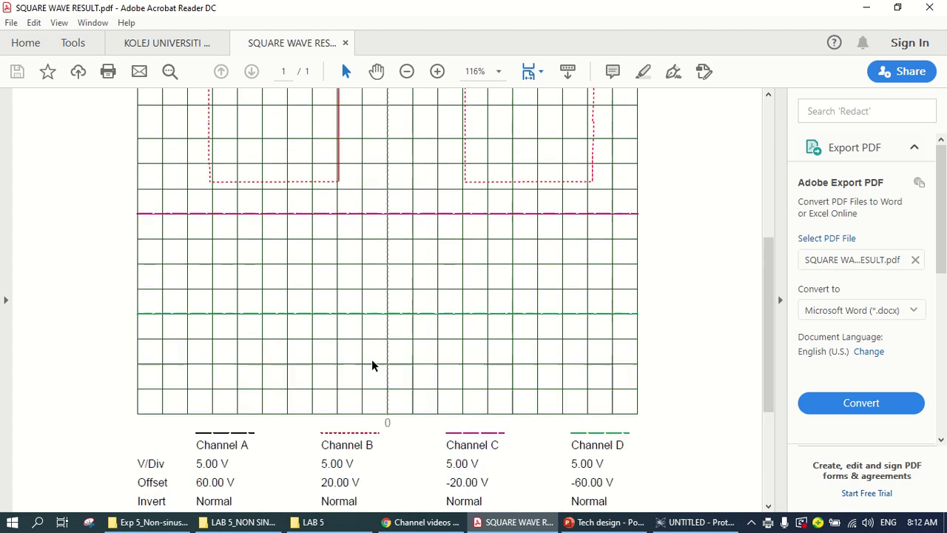
scroll(372, 363, down, 8)
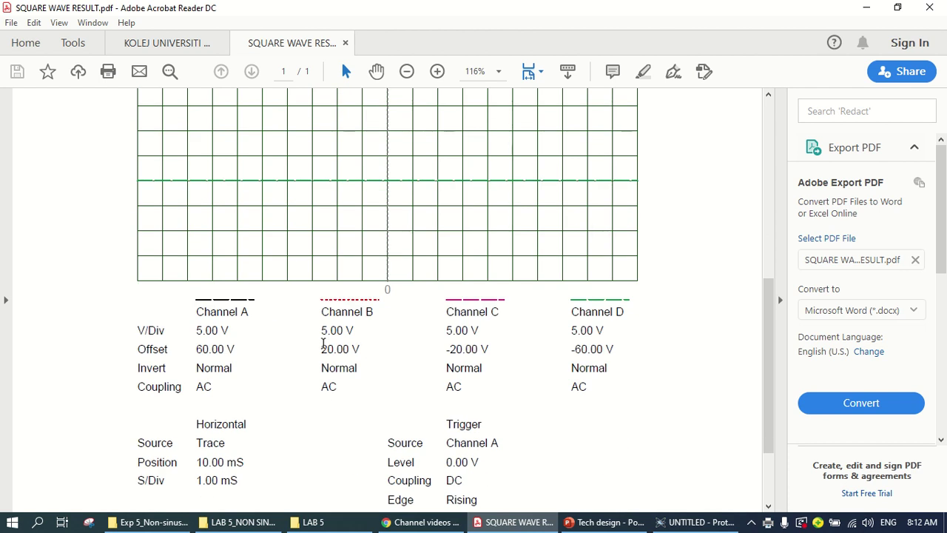
scroll(342, 342, up, 10)
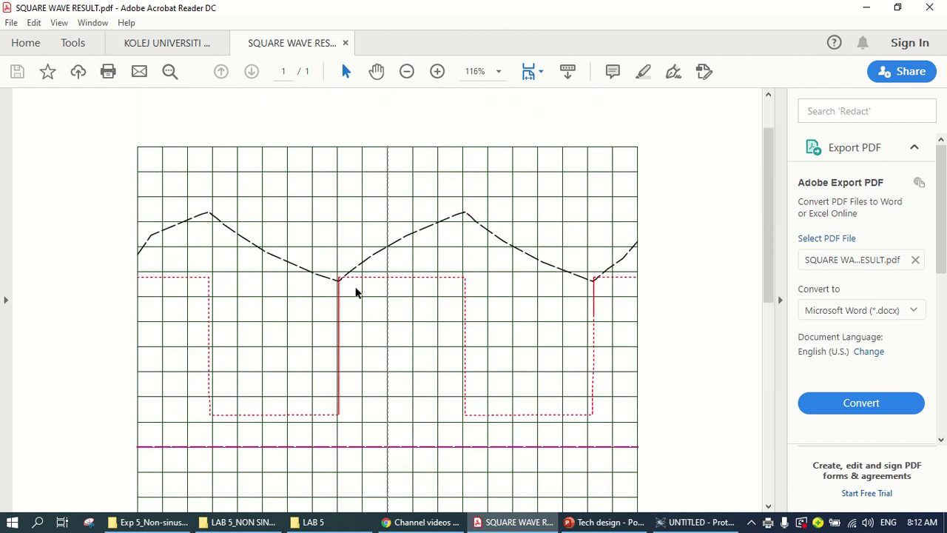
scroll(350, 394, down, 8)
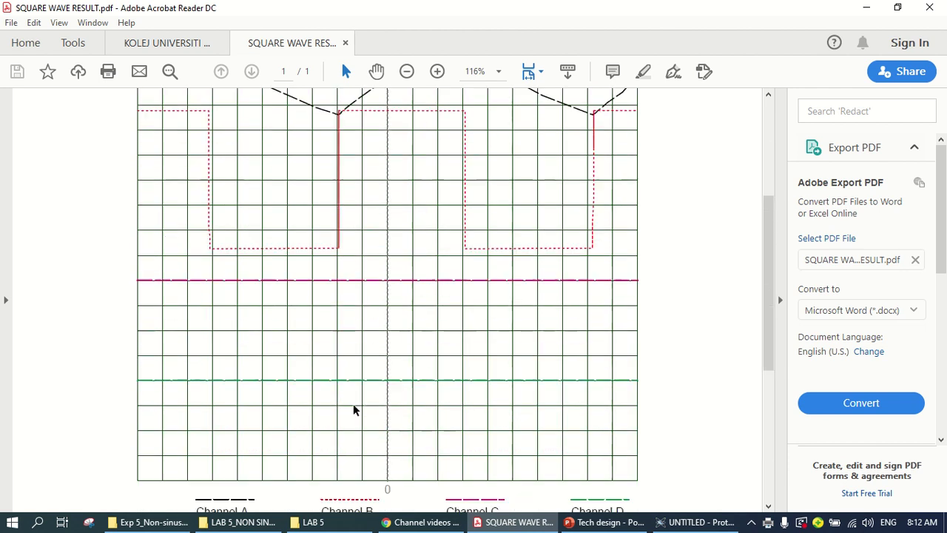
scroll(350, 400, up, 5)
scroll(347, 395, up, 4)
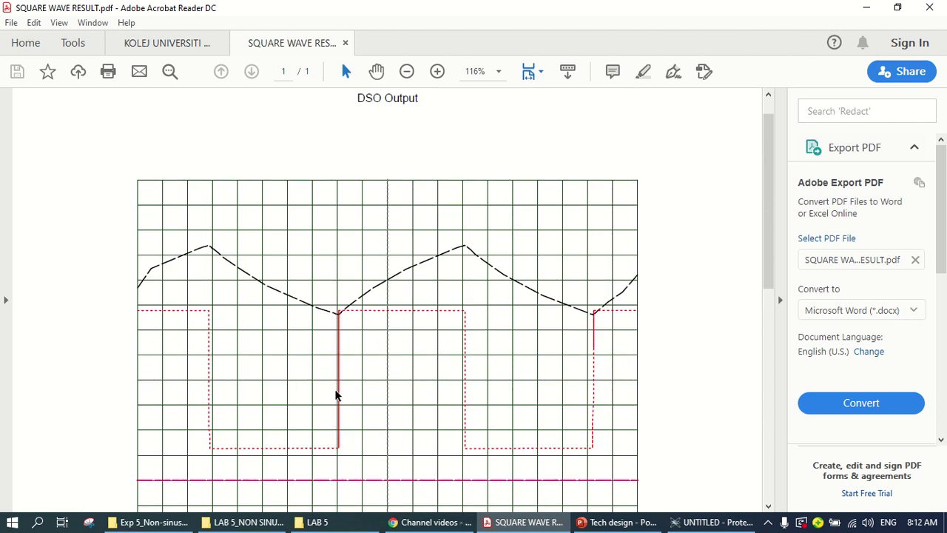
scroll(331, 439, down, 8)
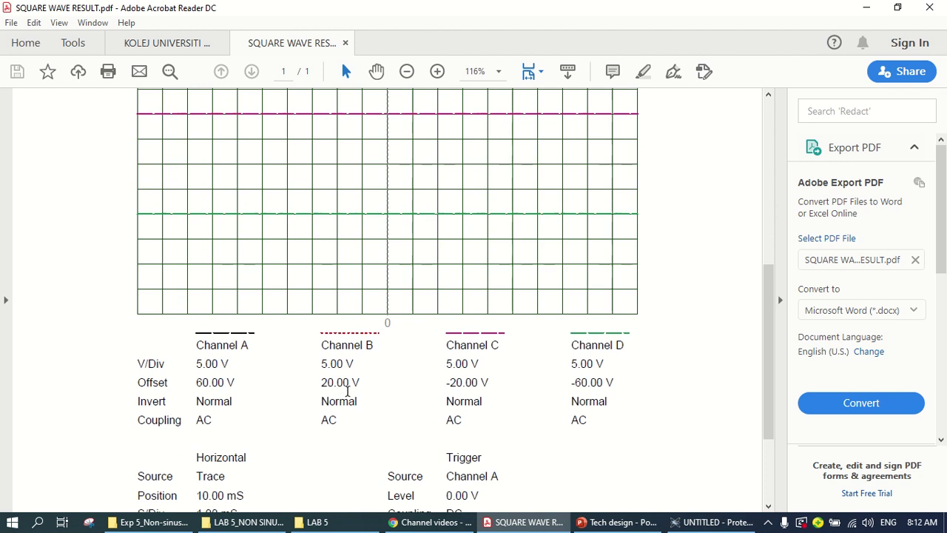
scroll(374, 419, down, 2)
scroll(351, 421, up, 10)
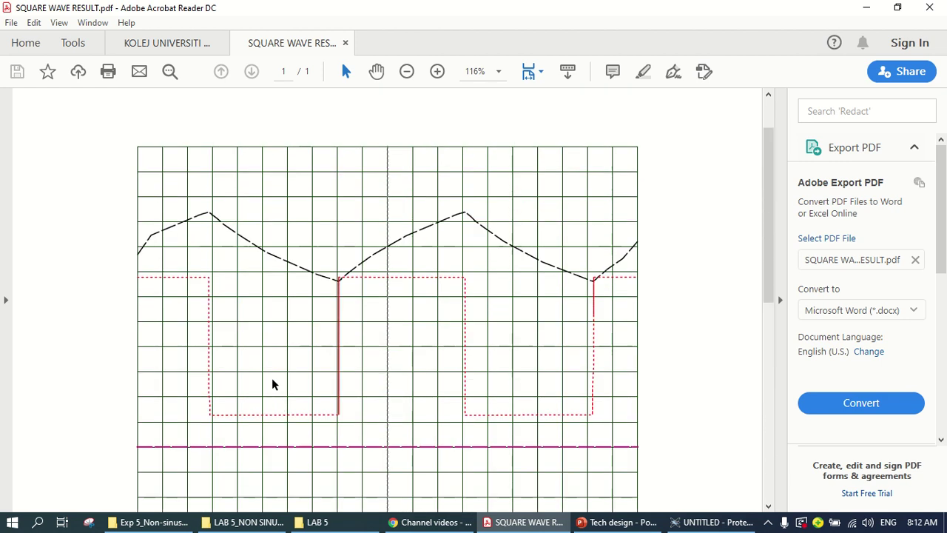
scroll(378, 333, down, 7)
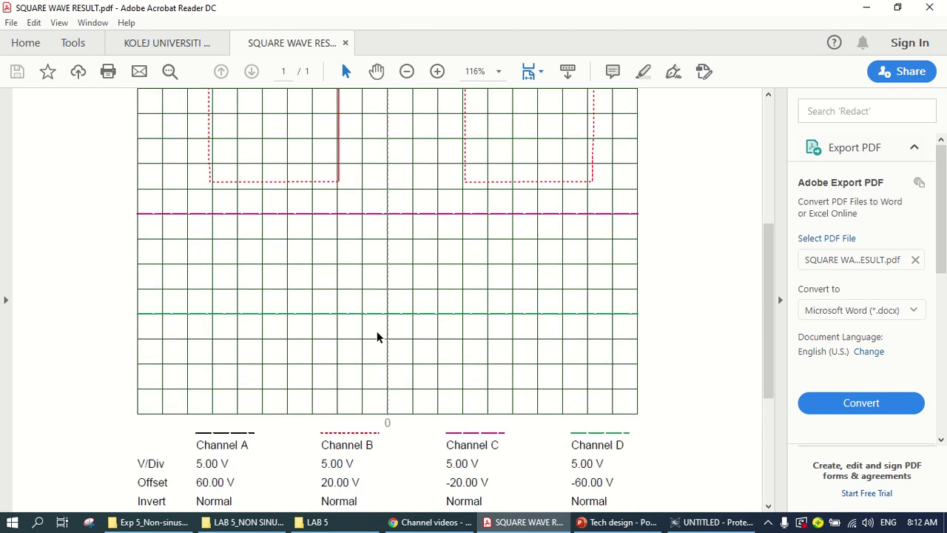
scroll(379, 330, down, 1)
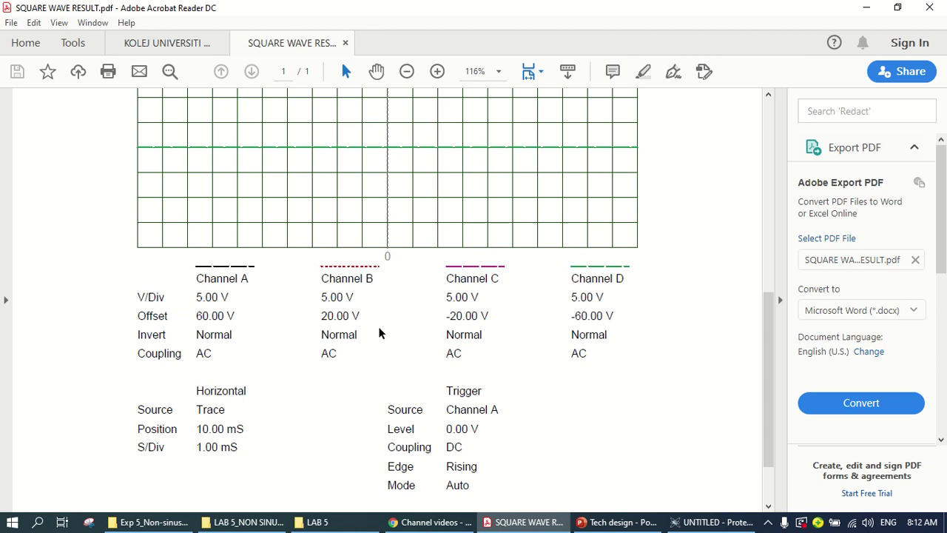
scroll(379, 333, up, 8)
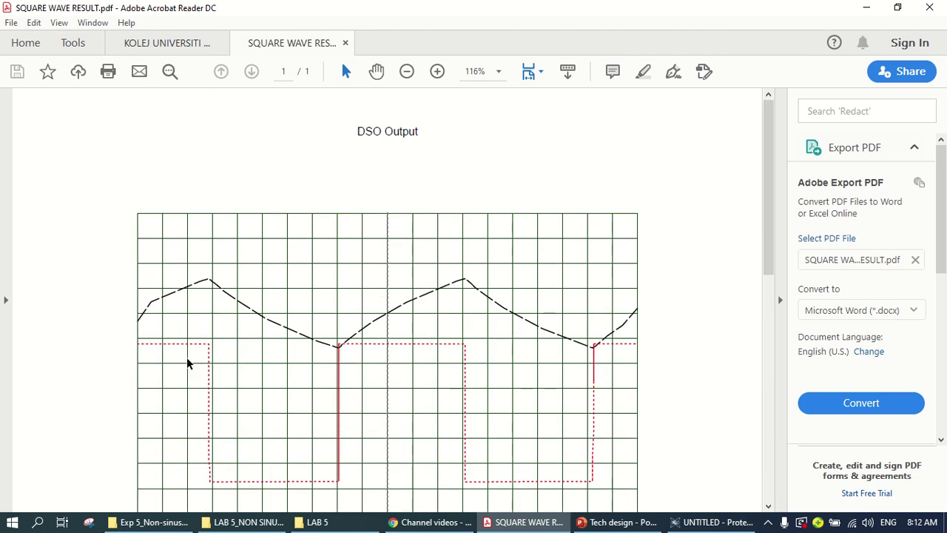
scroll(188, 363, down, 8)
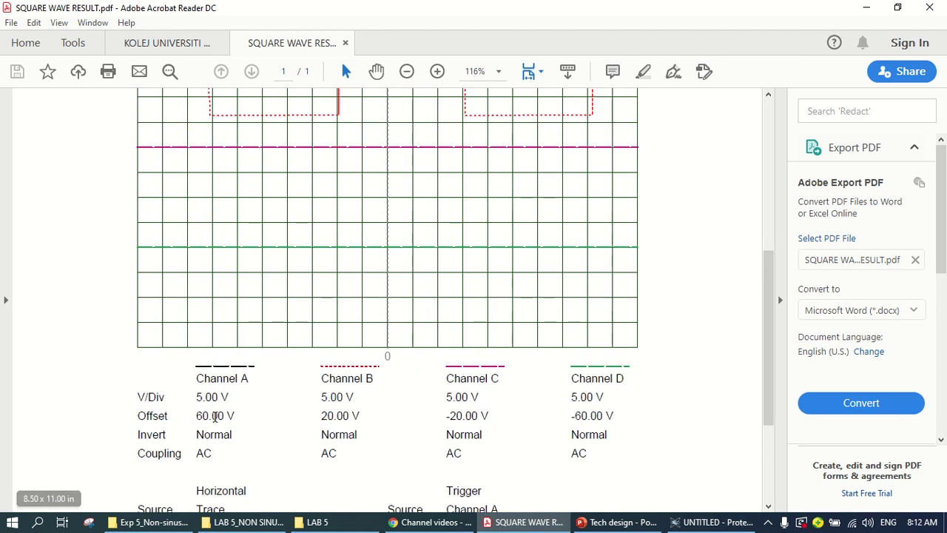
scroll(239, 250, up, 8)
scroll(468, 299, down, 8)
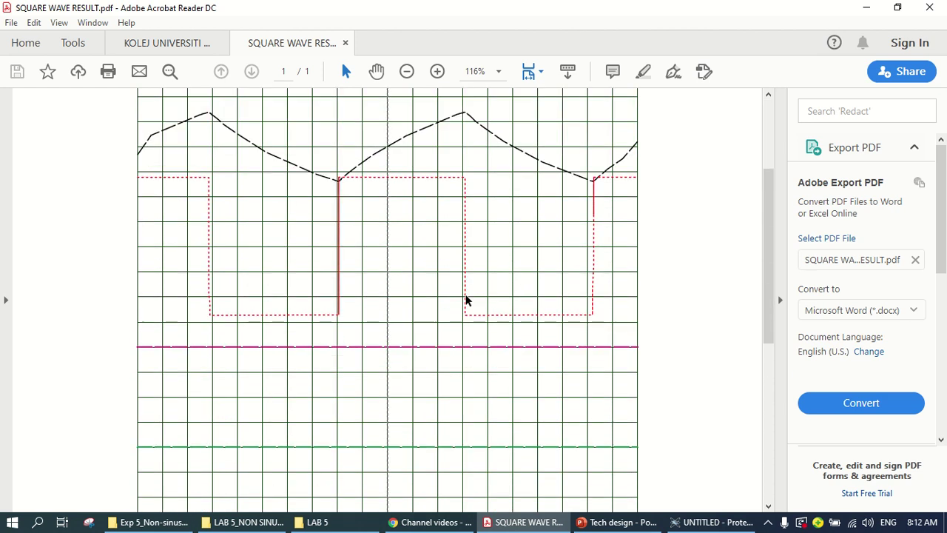
scroll(469, 311, up, 6)
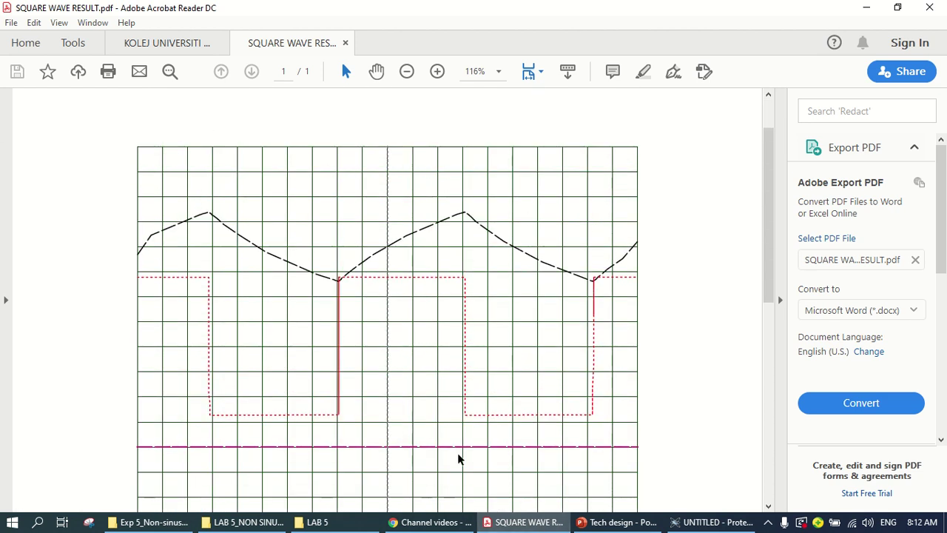
scroll(440, 415, down, 3)
scroll(348, 259, up, 2)
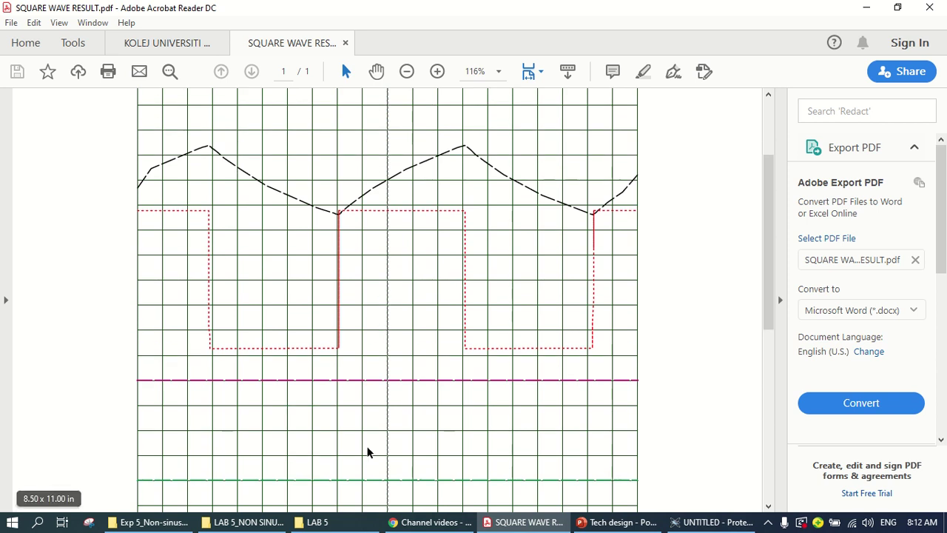
Move the oscilloscope aside and snip the 741 circuit schematic with Snipping Tool
click(683, 524)
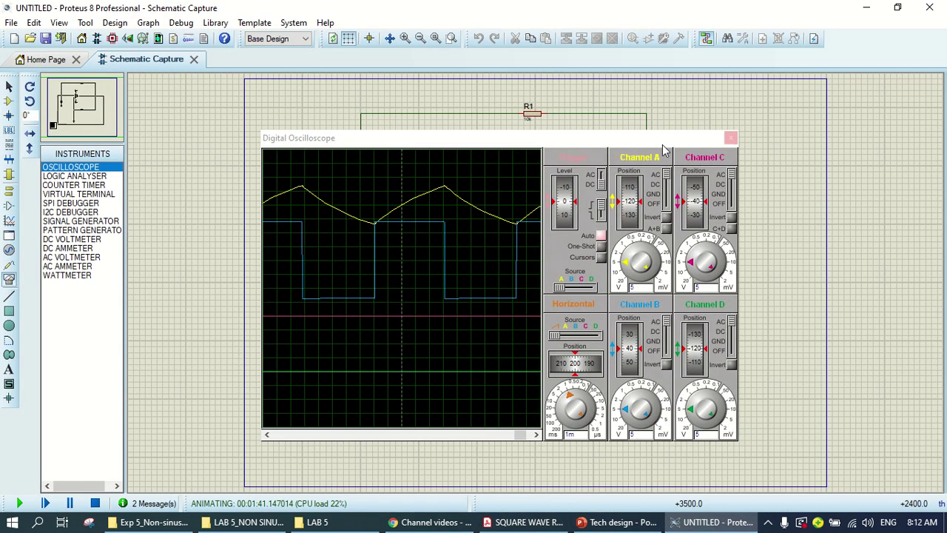
drag(599, 140, 696, 520)
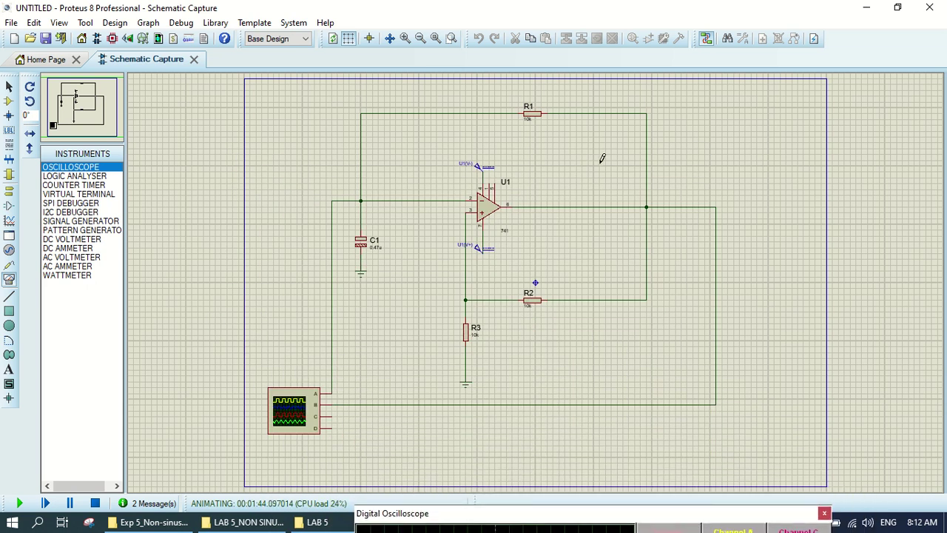
click(89, 522)
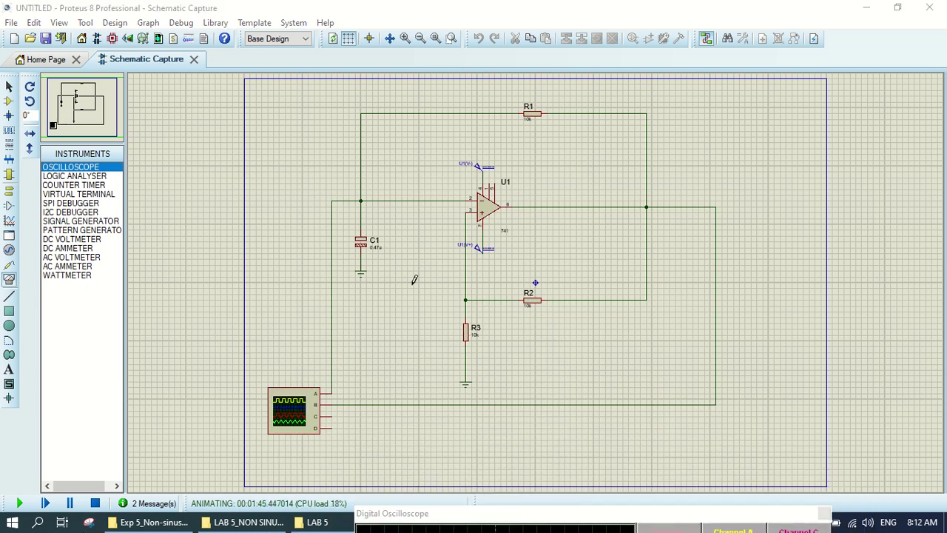
click(399, 169)
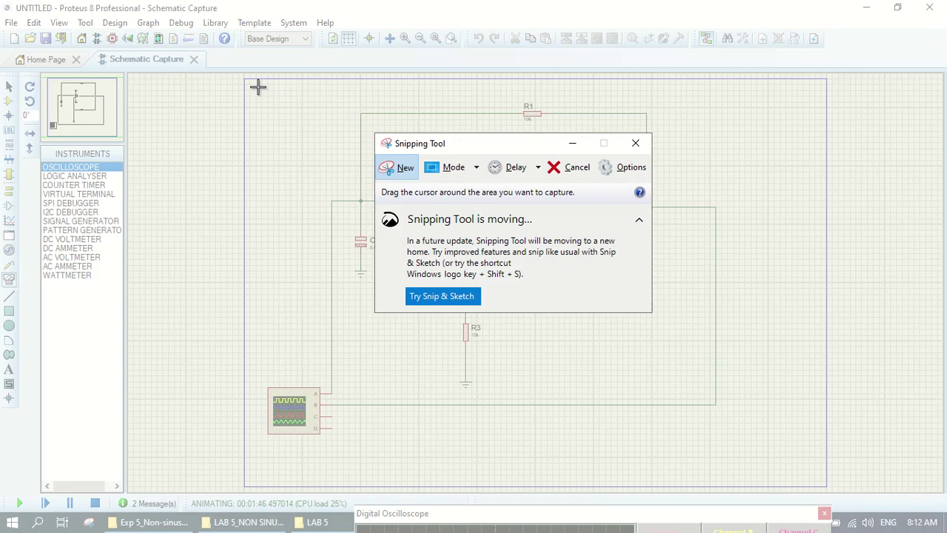
drag(260, 90, 735, 451)
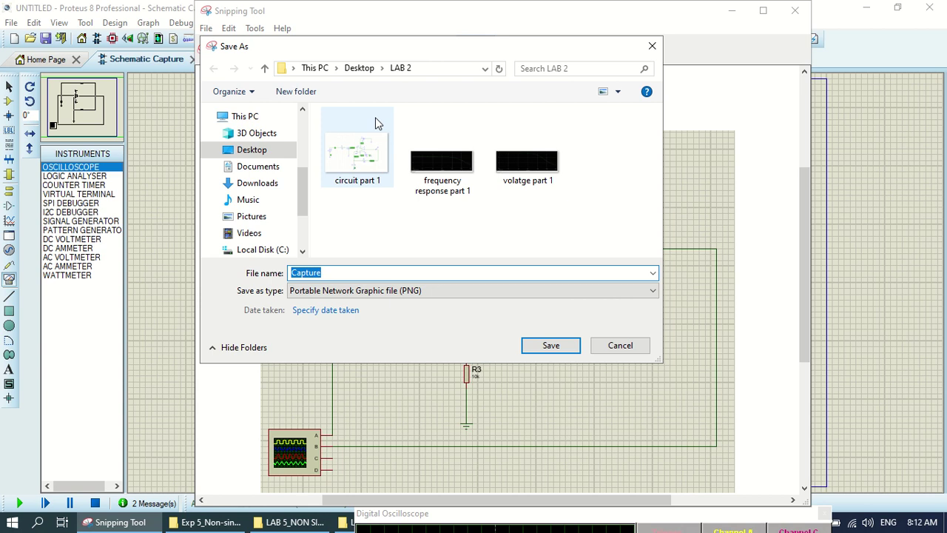
Save the snip into the LAB 5 folder as SQUARE WAVE CIRCUIT.png
click(359, 68)
scroll(437, 205, down, 2)
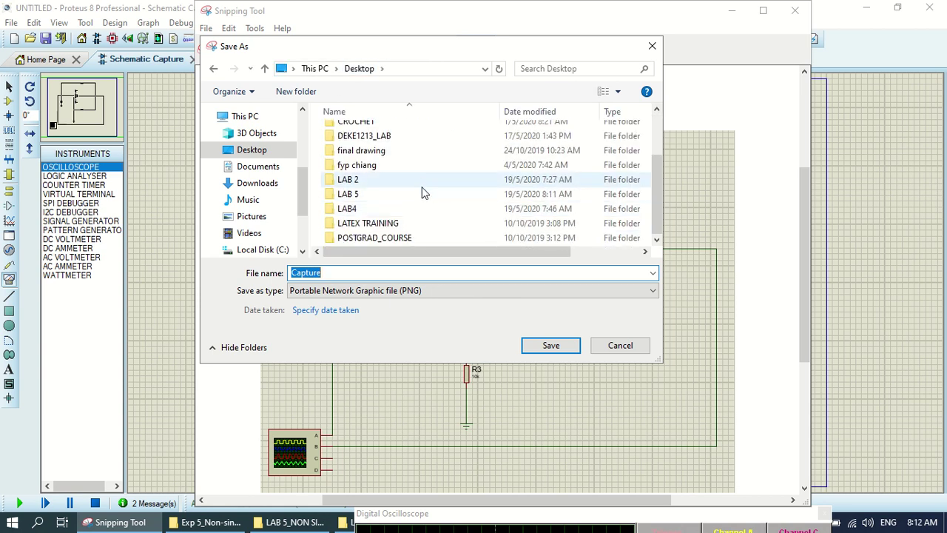
click(422, 193)
double_click(422, 193)
double_click(339, 273)
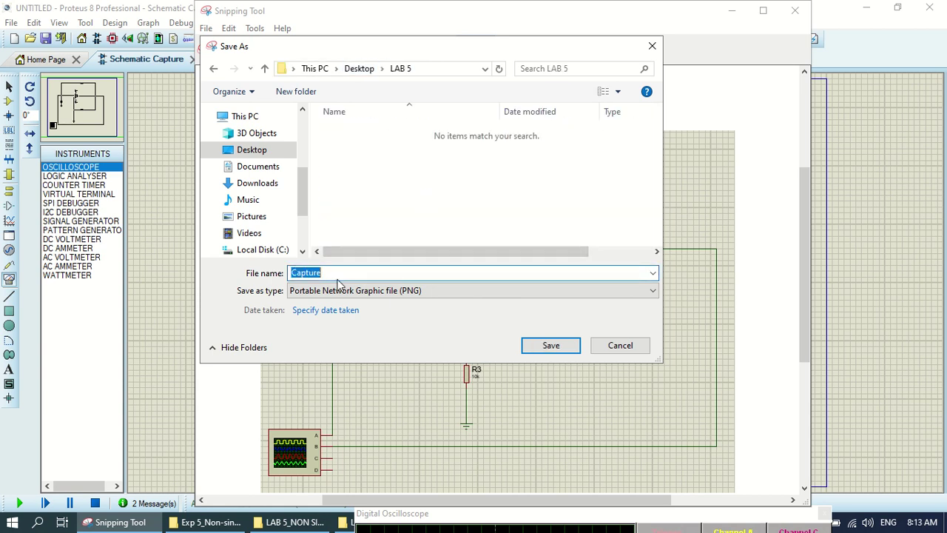
text(SQUARE WA)
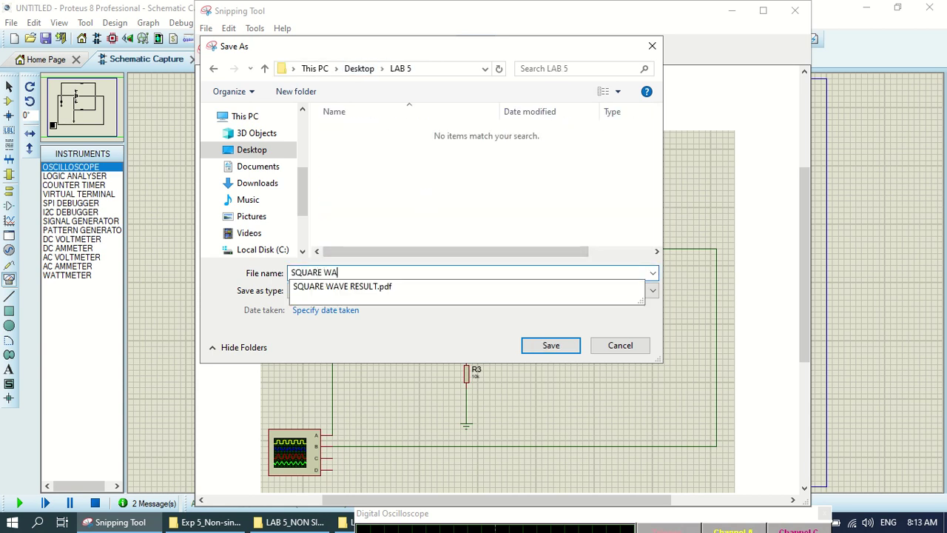
text(VE CIRCUIT)
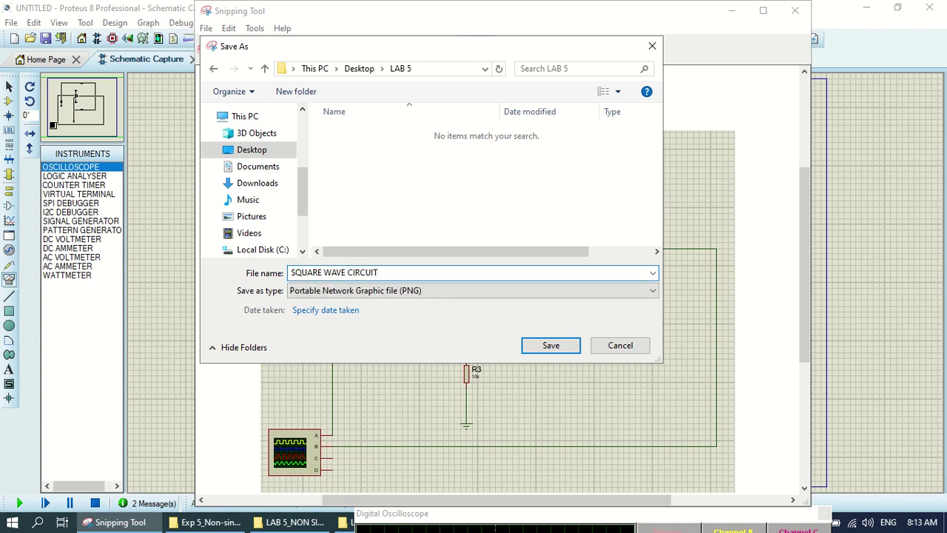
key(Return)
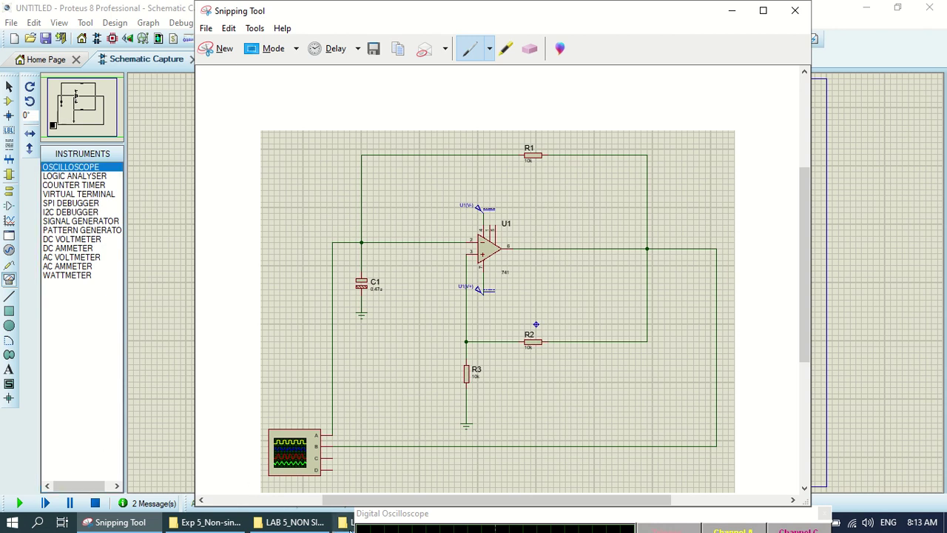
Minimise Snipping Tool, check the LAB 5 folder windows, then restore the Proteus oscilloscope
click(734, 11)
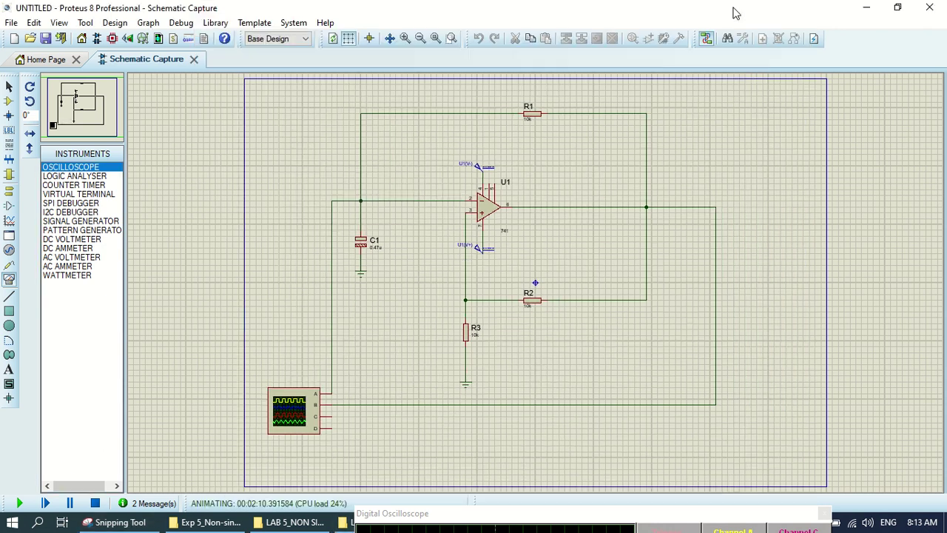
click(345, 522)
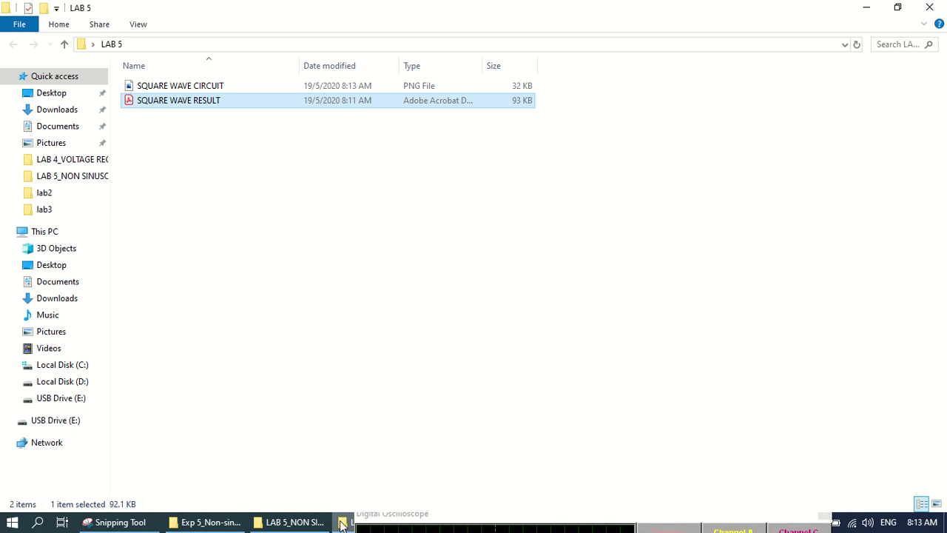
click(288, 522)
click(222, 524)
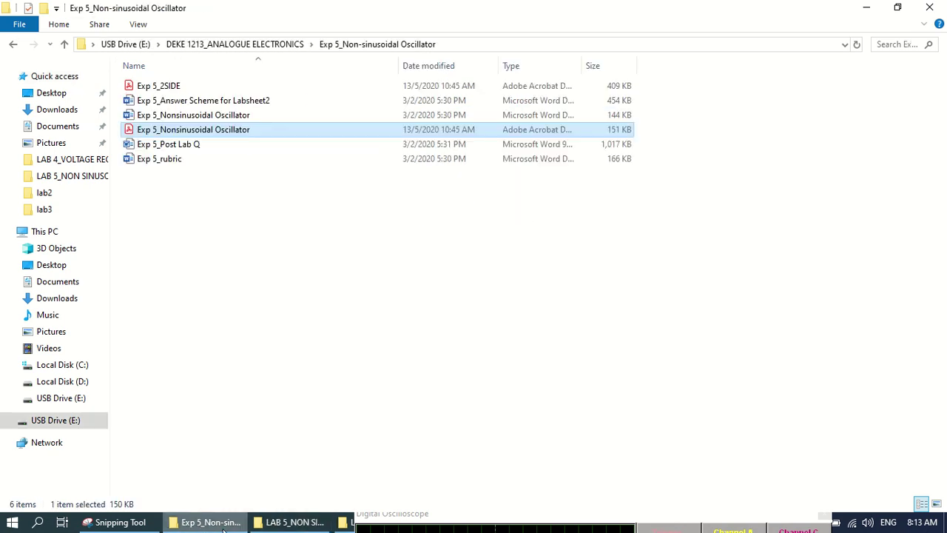
click(359, 518)
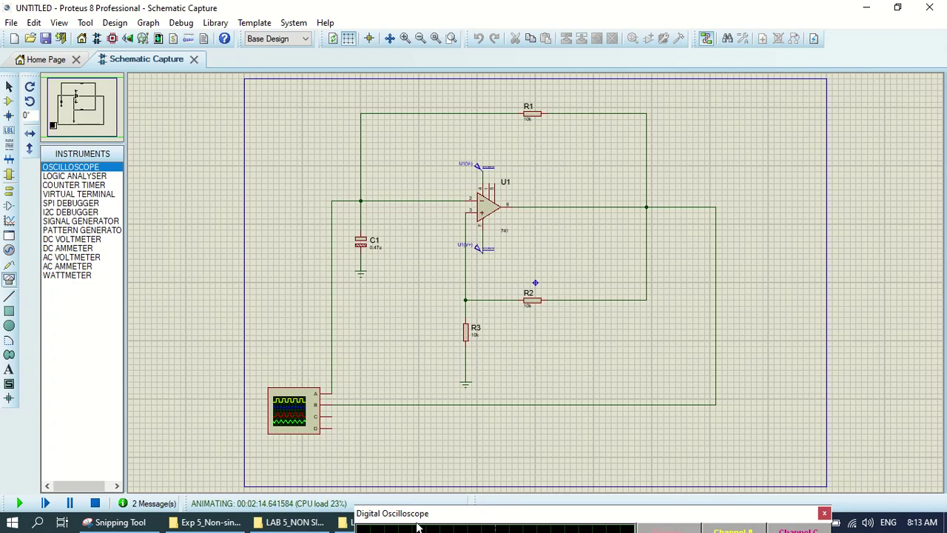
drag(418, 527, 274, 119)
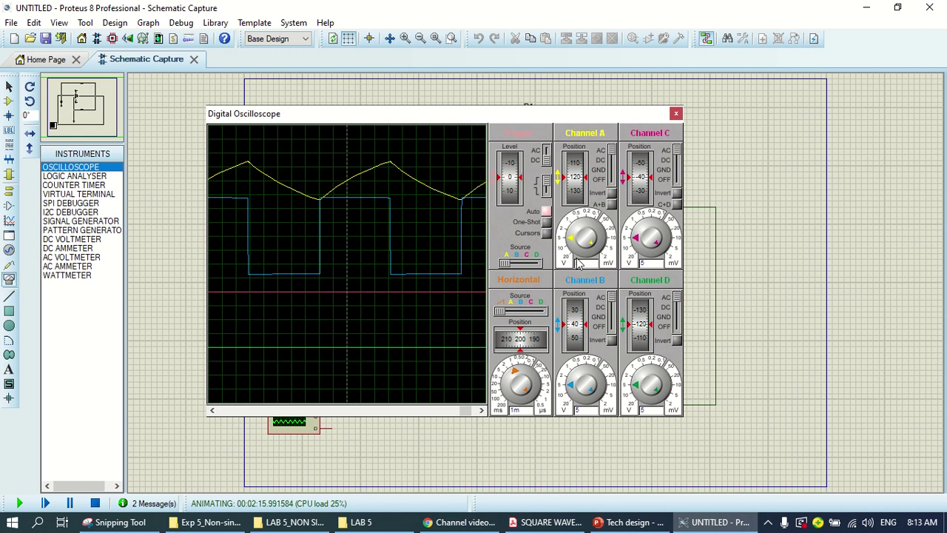
Review the Channel A–D, Horizontal and Trigger tables in SQUARE WAVE RESULT.pdf, then return to Proteus
click(548, 523)
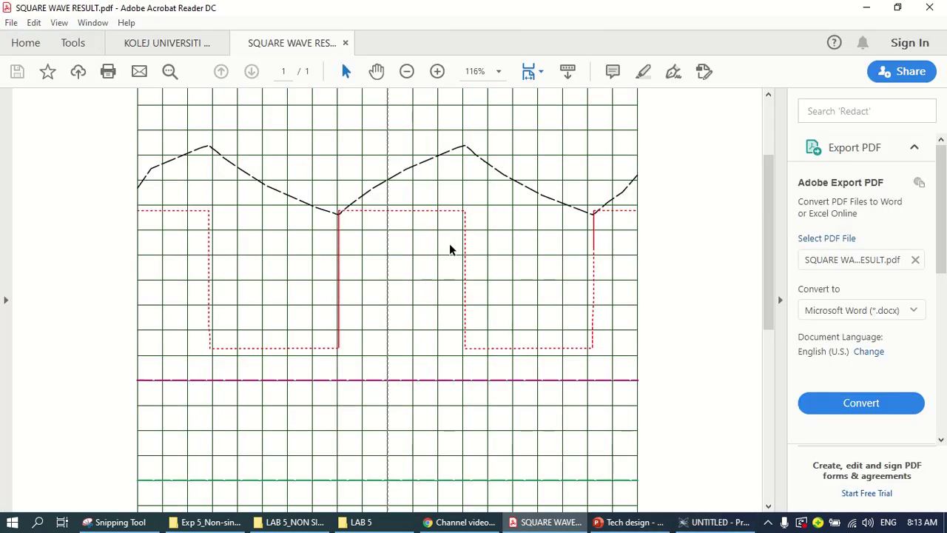
scroll(362, 244, down, 5)
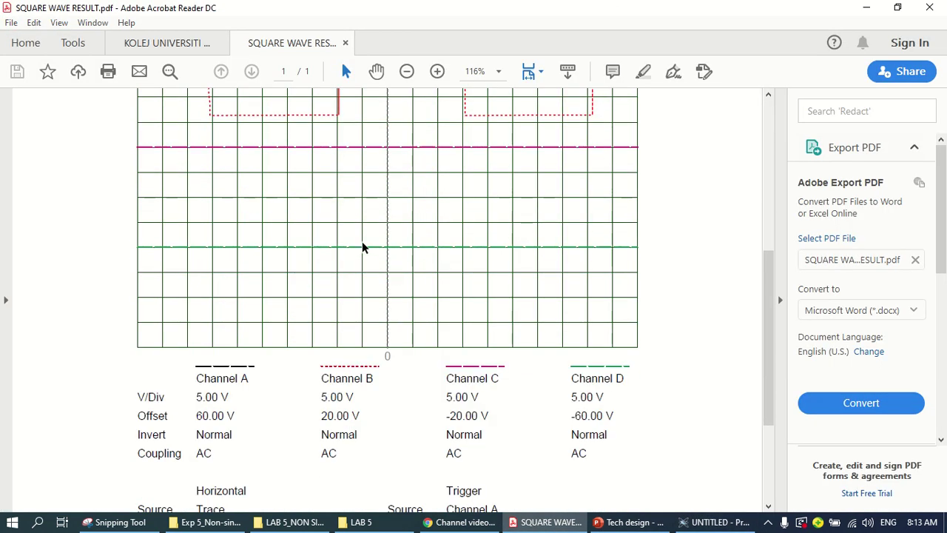
scroll(362, 248, down, 3)
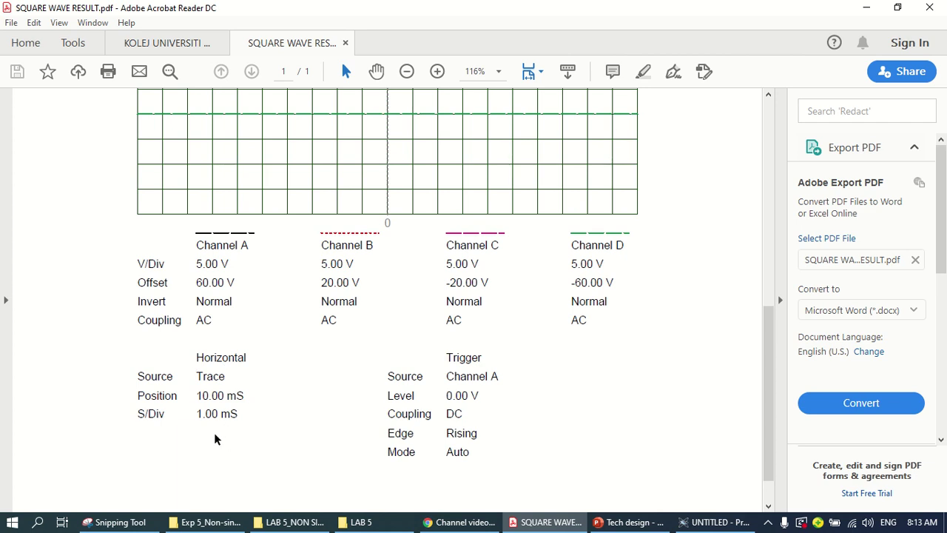
scroll(215, 440, up, 8)
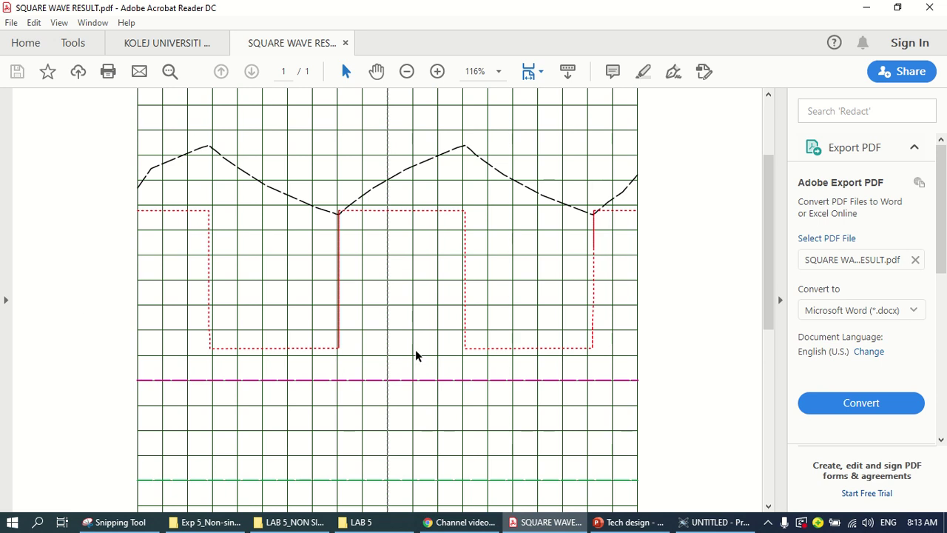
scroll(569, 332, down, 5)
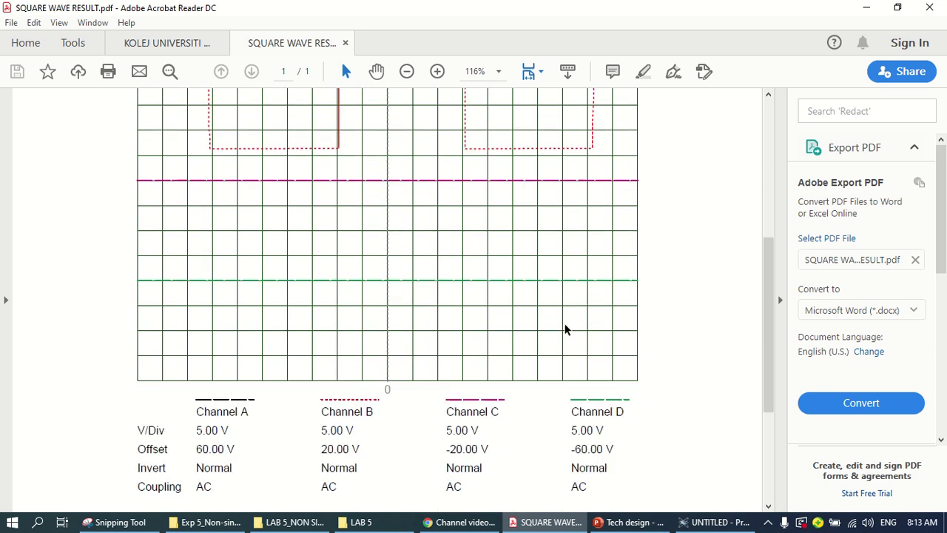
scroll(565, 329, down, 5)
scroll(565, 326, up, 9)
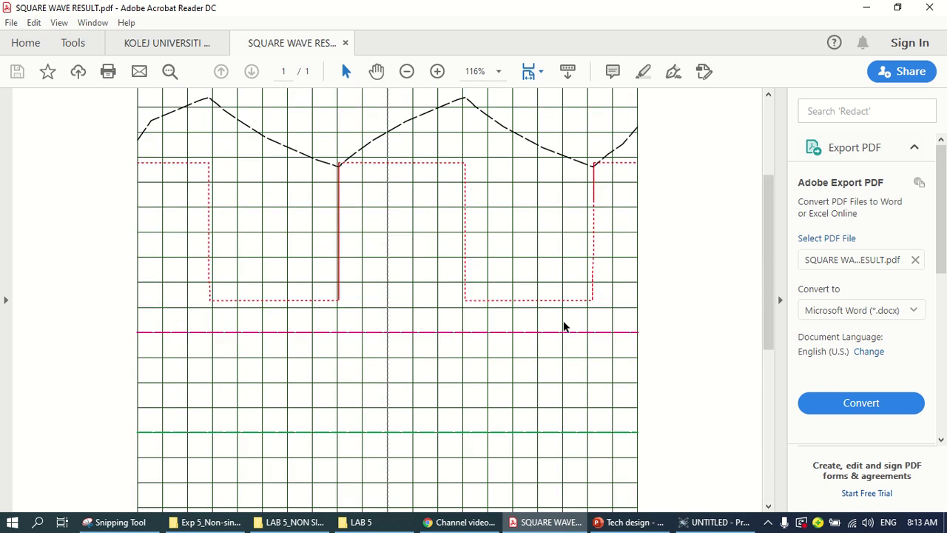
scroll(565, 326, up, 2)
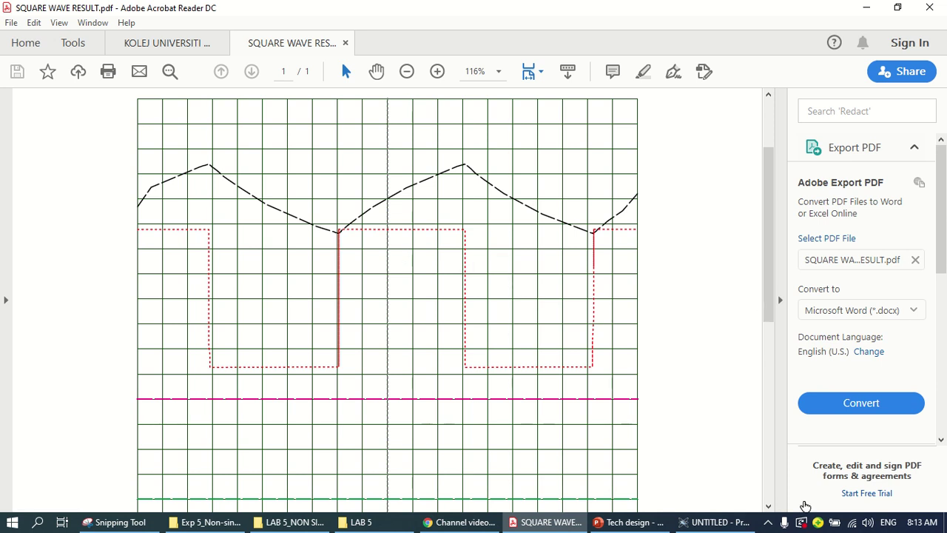
click(712, 522)
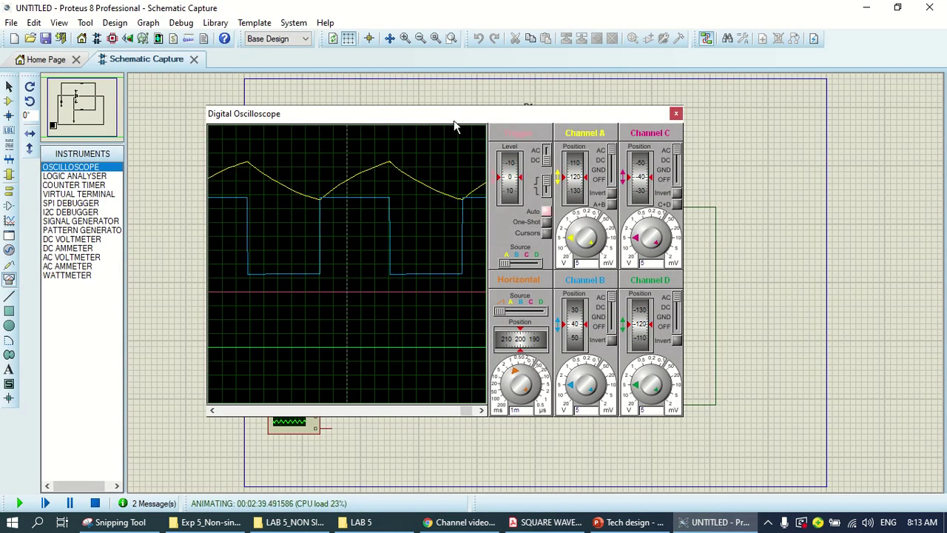
Shift the live oscilloscope window right, then back left over the schematic
drag(454, 124, 528, 128)
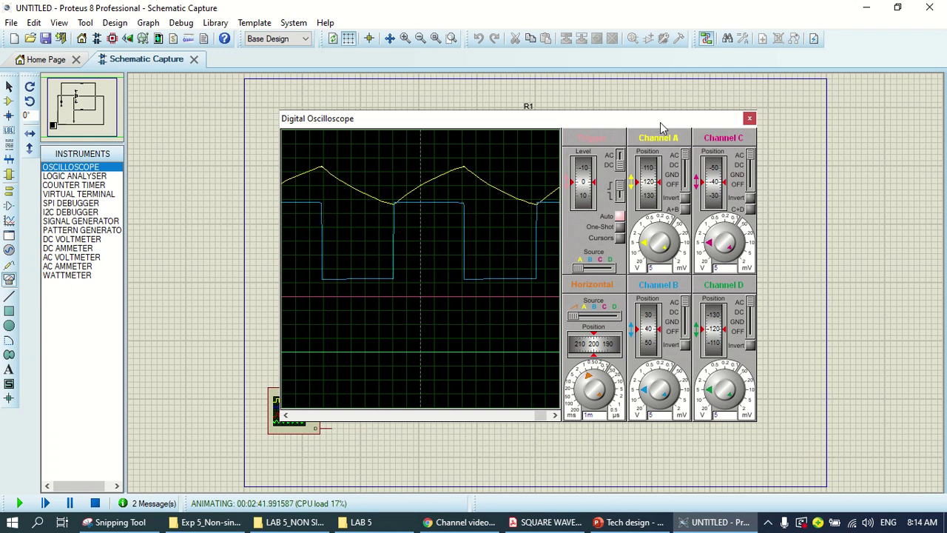
drag(646, 122, 556, 125)
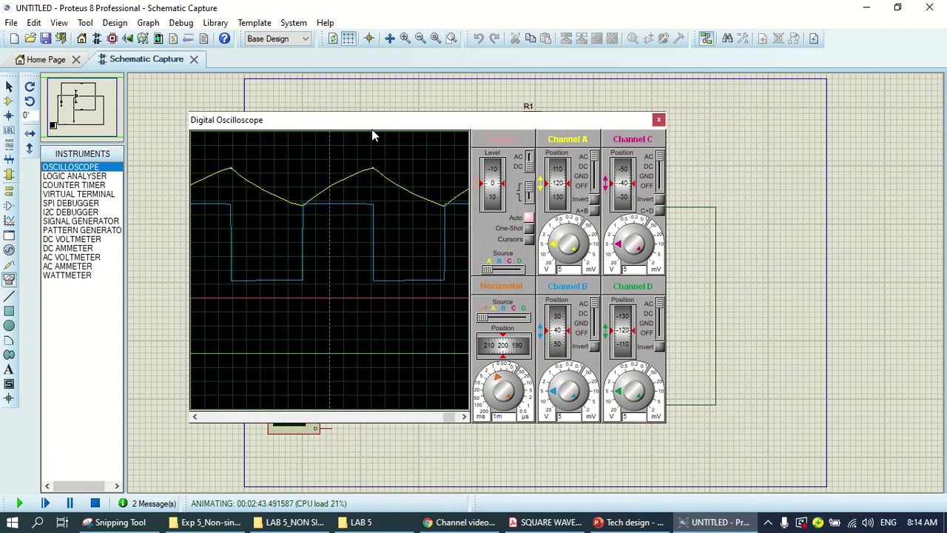